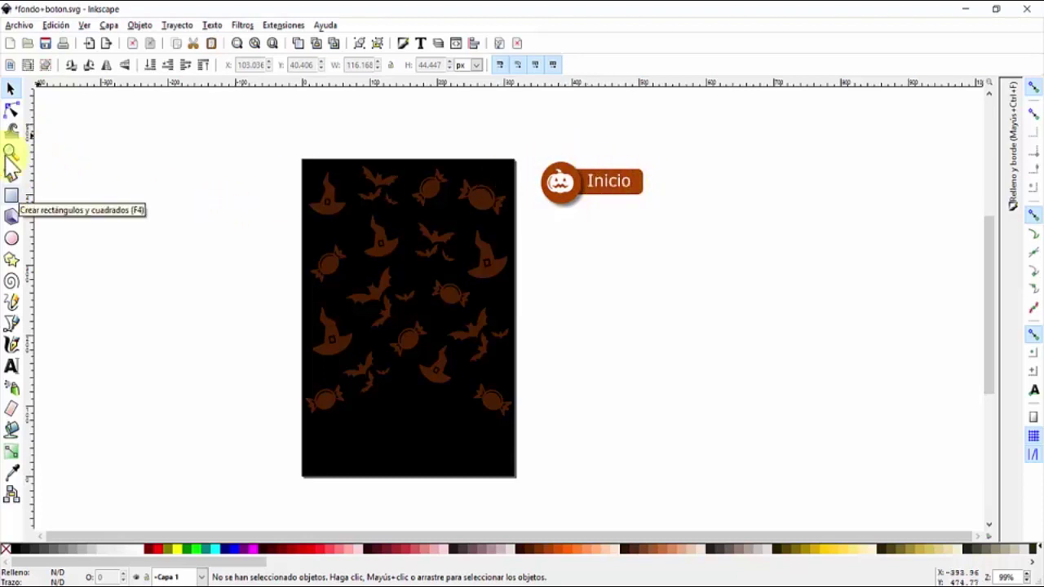
Step: Draw a red rectangle of about 97 × 34 px near the bottom centre of the background
{"action": "left_click", "coordinate": [12, 195]}
{"action": "left_click_drag", "start_coordinate": [378, 421], "coordinate": [446, 440]}
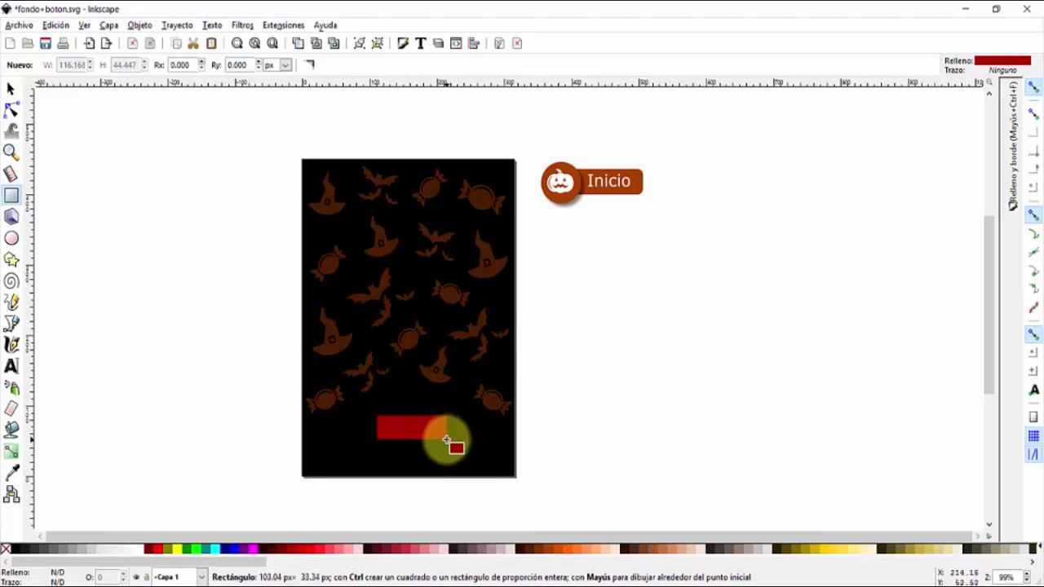
{"action": "left_click_drag", "start_coordinate": [446, 441], "coordinate": [444, 447]}
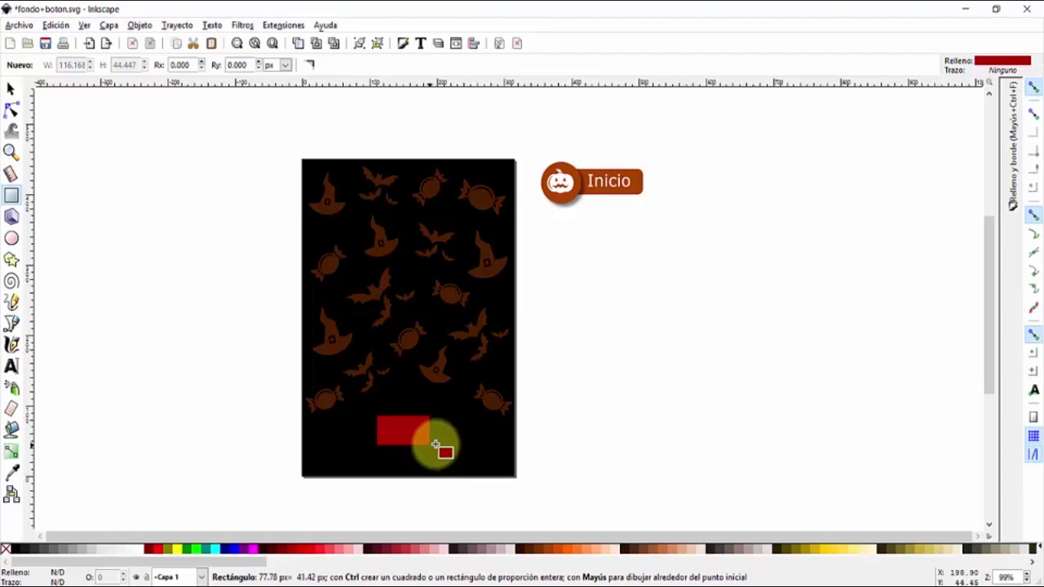
{"action": "left_click_drag", "start_coordinate": [446, 441], "coordinate": [444, 439]}
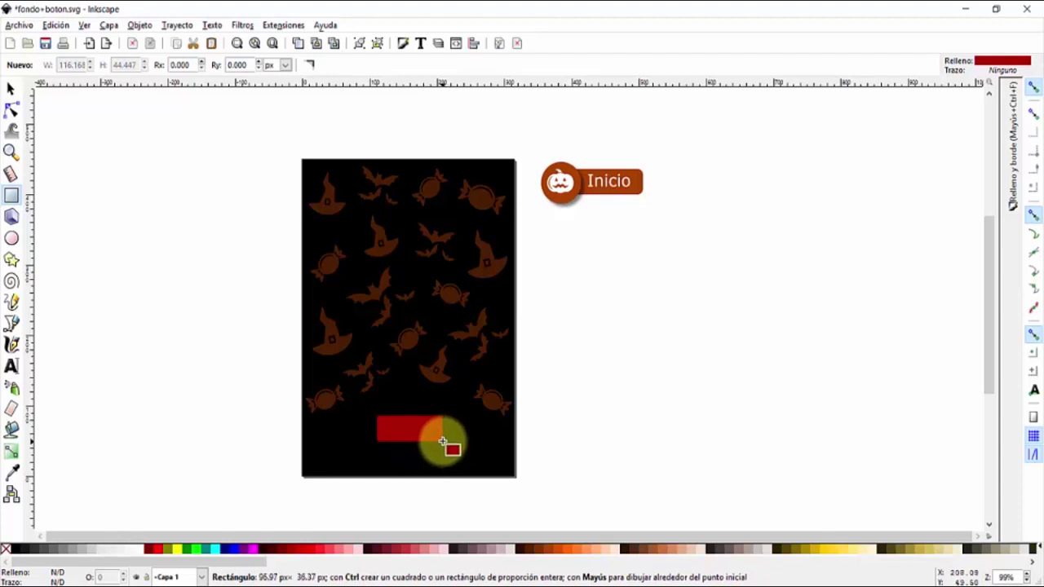
{"action": "left_click_drag", "start_coordinate": [443, 440], "coordinate": [443, 441]}
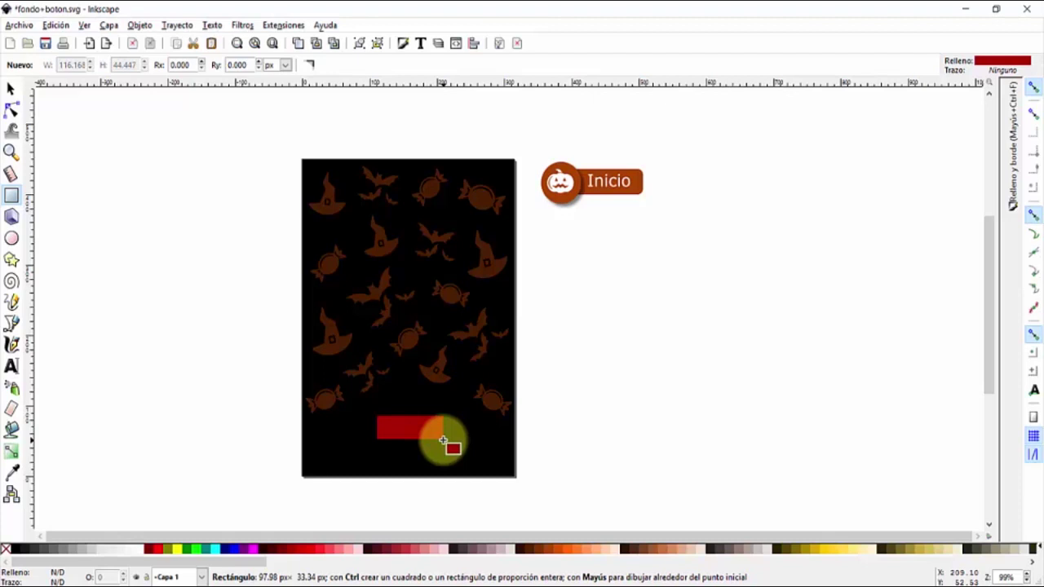
{"action": "left_click_drag", "start_coordinate": [443, 441], "coordinate": [443, 442]}
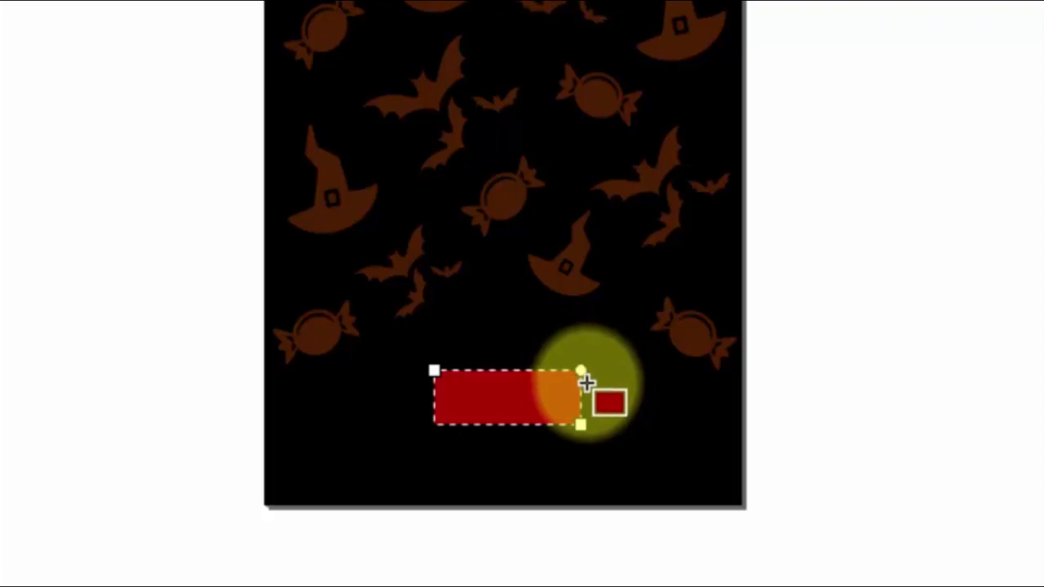
Step: Drag the rectangle's rounding handle down until its corners form a pill shape
{"action": "left_click_drag", "start_coordinate": [581, 373], "coordinate": [584, 392]}
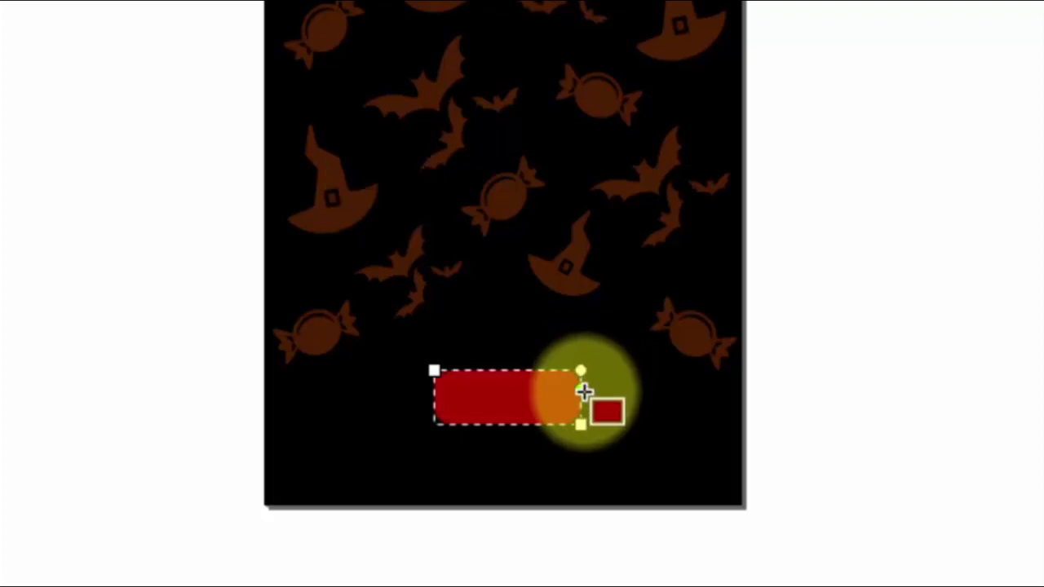
{"action": "left_click_drag", "start_coordinate": [585, 392], "coordinate": [583, 398]}
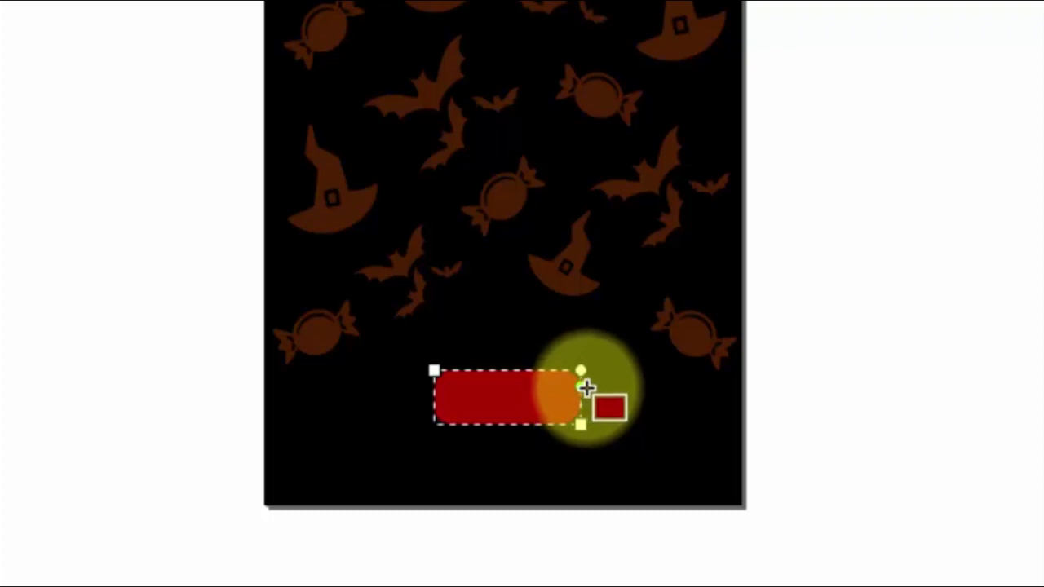
{"action": "key", "text": "s"}
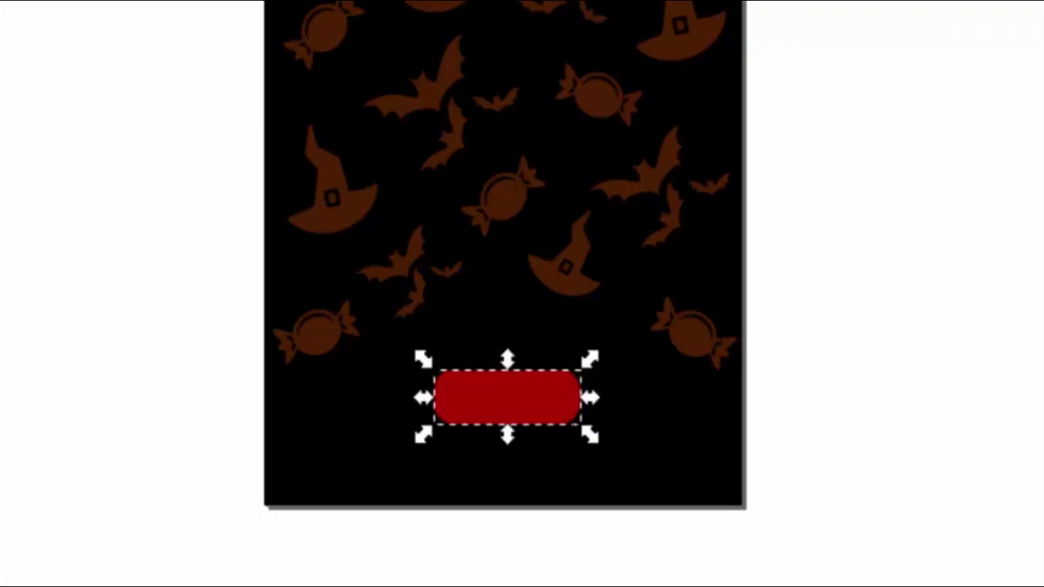
{"action": "key", "text": "r"}
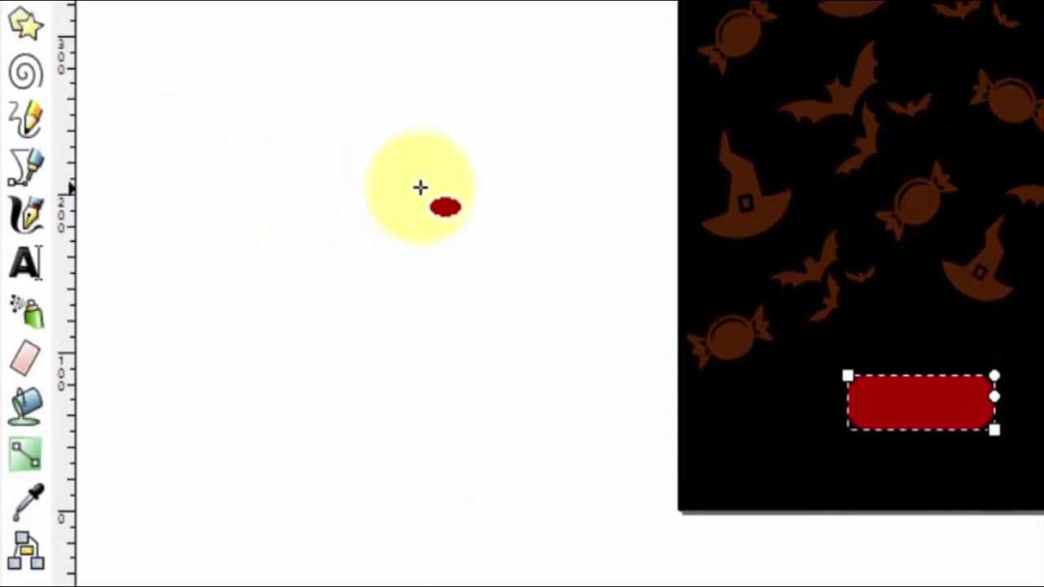
Step: Draw a 44.447 px circle and place it over the pill's left end beside the page
{"action": "mouse_move", "coordinate": [399, 151]}
{"action": "left_mouse_down"}
{"action": "mouse_move", "coordinate": [505, 263]}
{"action": "mouse_move", "coordinate": [468, 209]}
{"action": "left_mouse_up"}
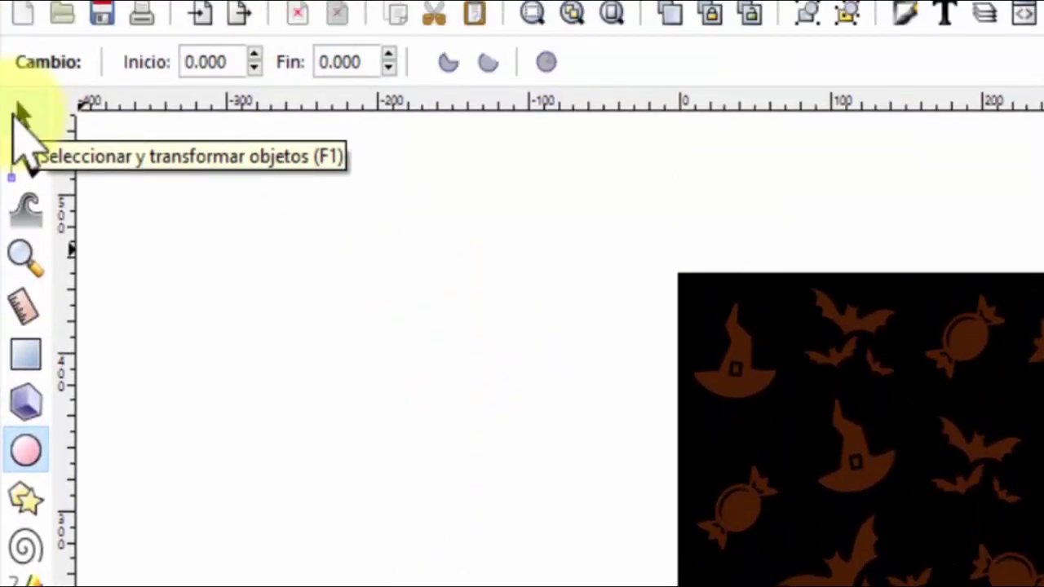
{"action": "left_click", "coordinate": [20, 118]}
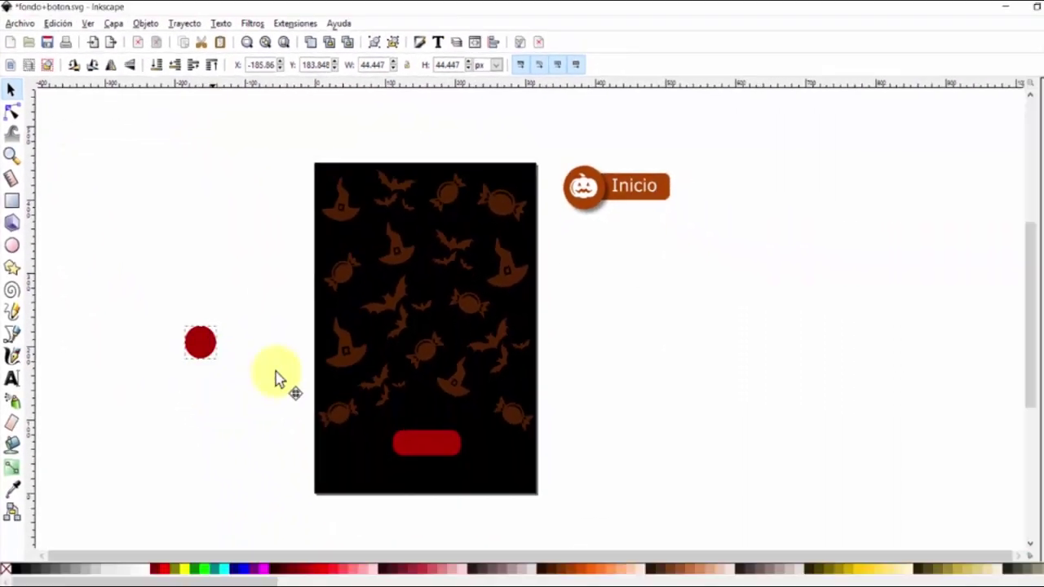
{"action": "mouse_move", "coordinate": [276, 373]}
{"action": "left_mouse_down"}
{"action": "mouse_move", "coordinate": [316, 418]}
{"action": "mouse_move", "coordinate": [384, 428]}
{"action": "mouse_move", "coordinate": [241, 453]}
{"action": "left_mouse_up"}
{"action": "left_click", "coordinate": [437, 427], "text": "shift"}
Step: Fill both the pill and the circle orange, leaving just the circle selected
{"action": "left_click", "coordinate": [161, 415]}
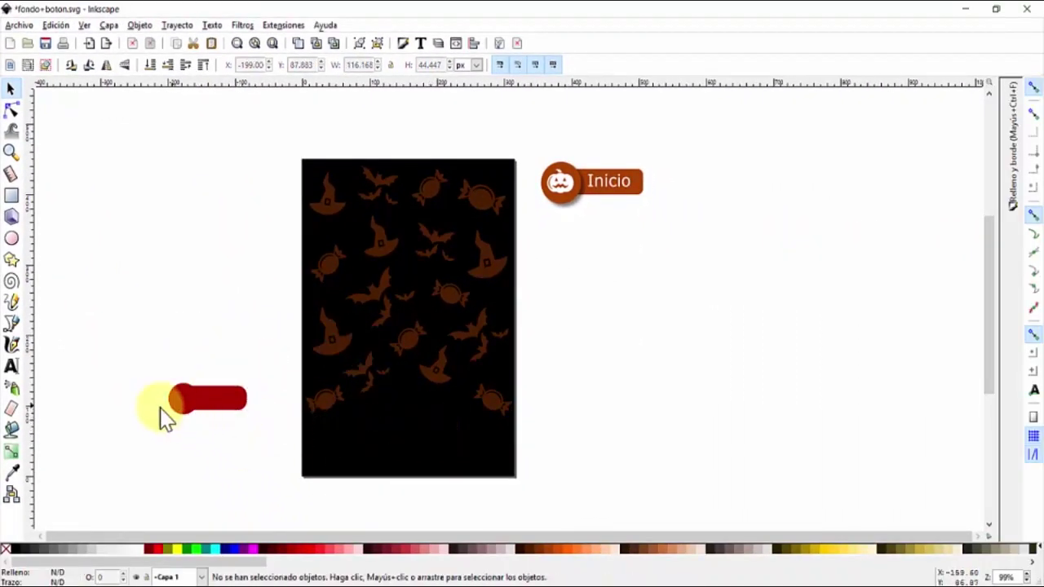
{"action": "left_click_drag", "start_coordinate": [144, 354], "coordinate": [266, 422]}
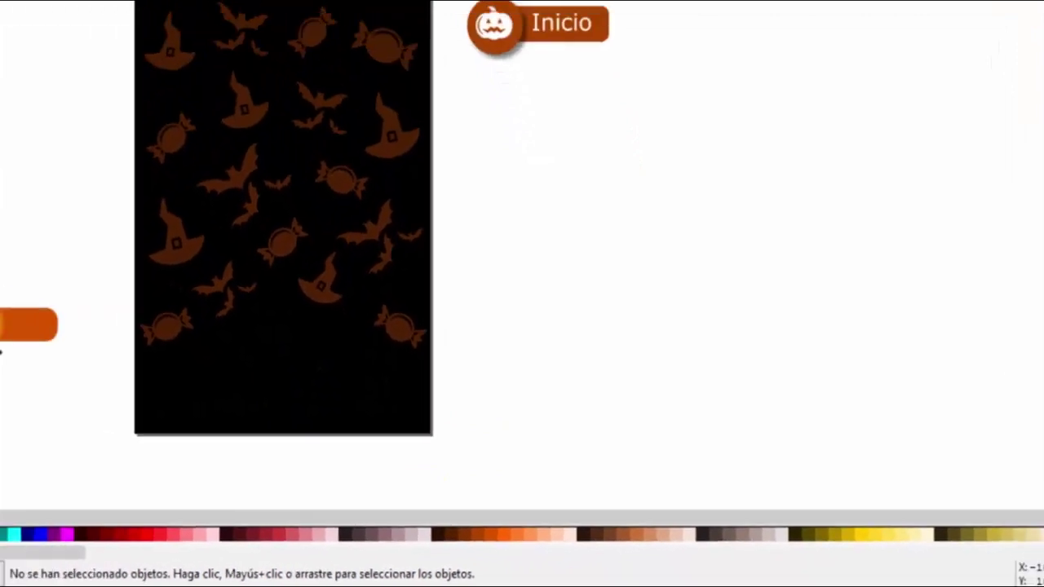
{"action": "key", "text": "Tab"}
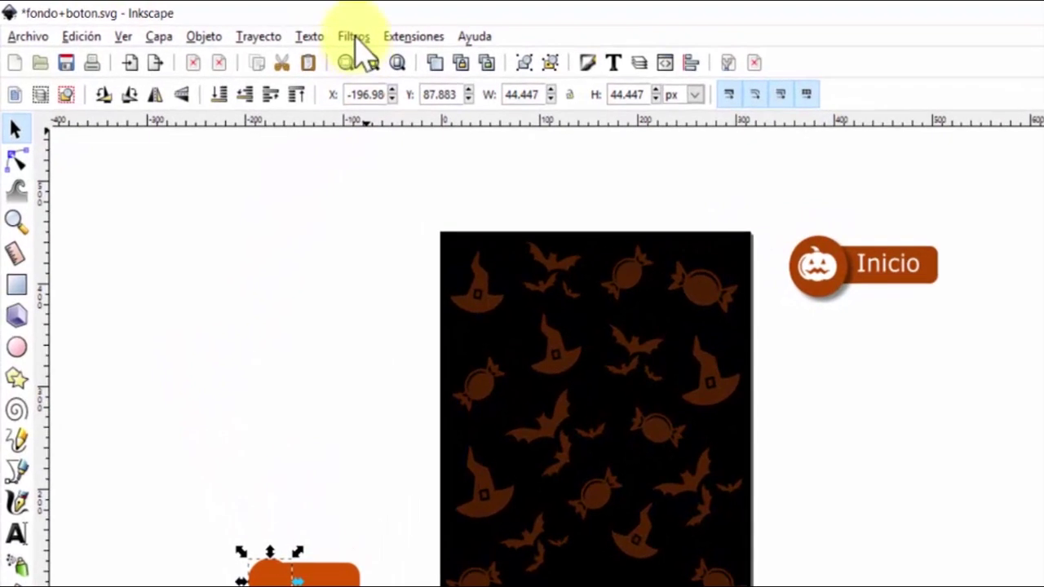
{"action": "left_click", "coordinate": [354, 37]}
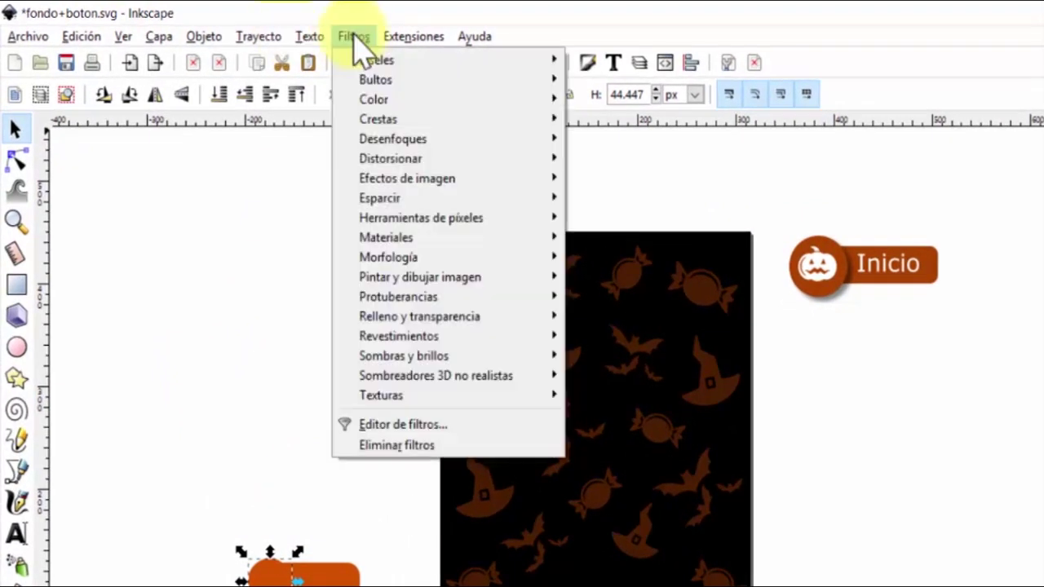
{"action": "mouse_move", "coordinate": [404, 356]}
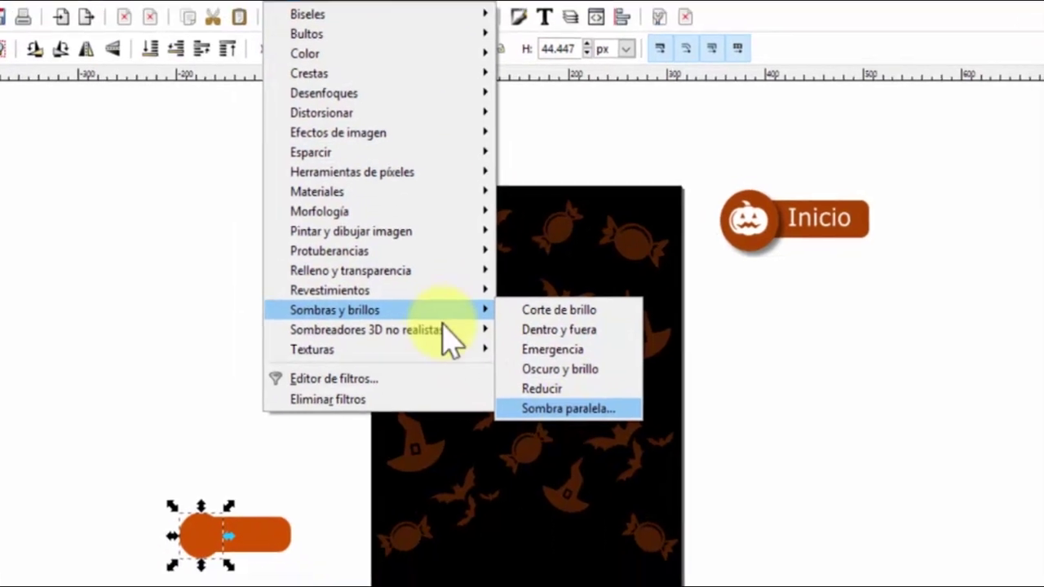
Step: Apply a Sombra paralela to the circle with blur 2.5 and offsets 2.4 / 1.7 px
{"action": "left_click", "coordinate": [641, 457]}
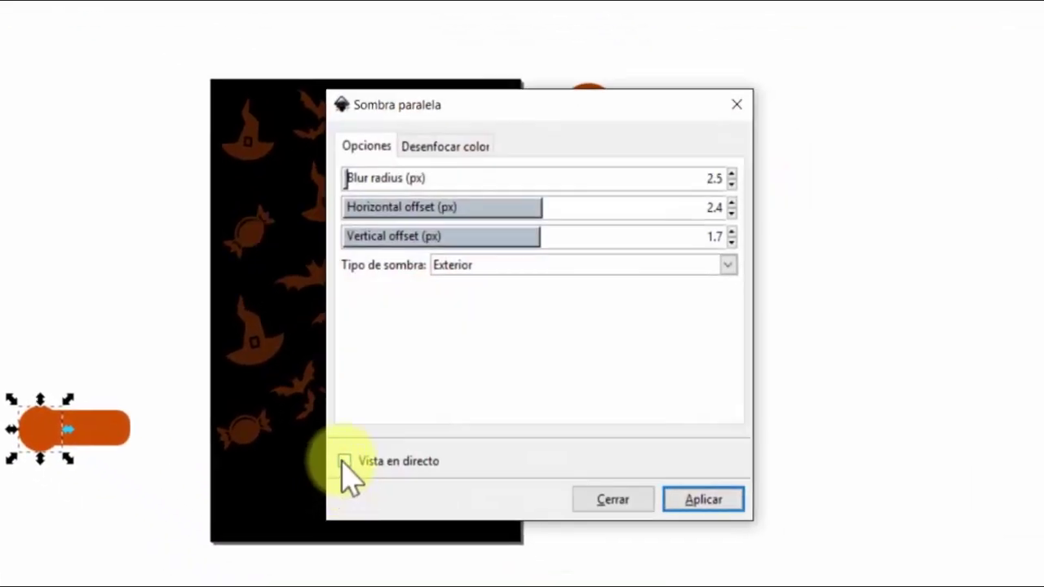
{"action": "left_click", "coordinate": [343, 461]}
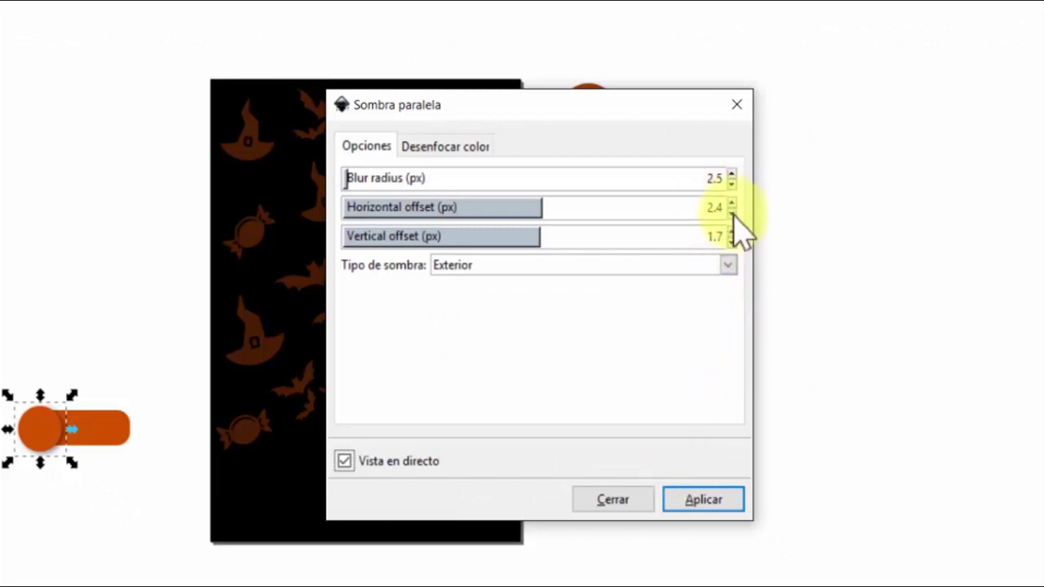
{"action": "left_click", "coordinate": [692, 501]}
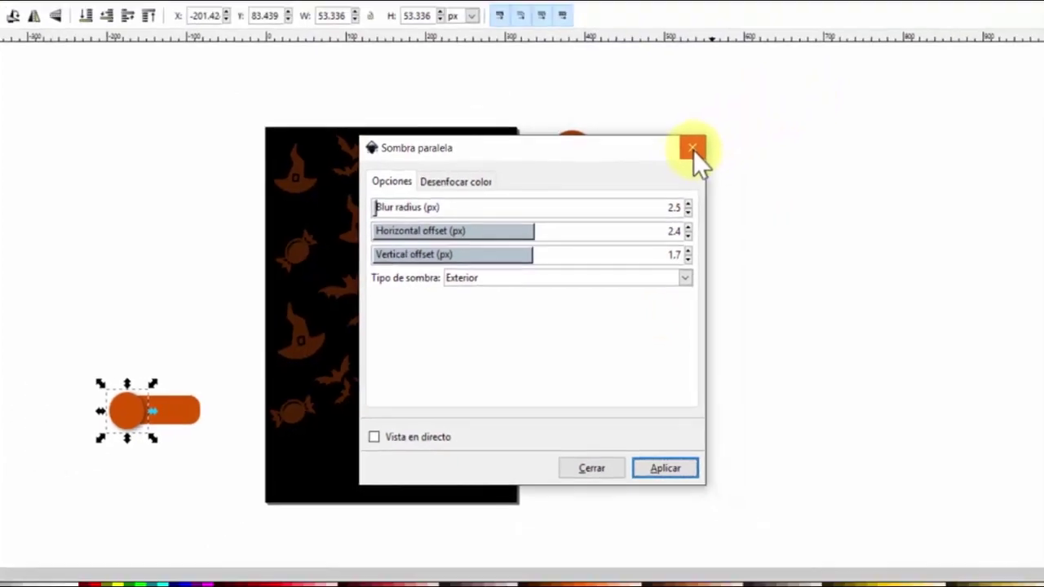
{"action": "left_click", "coordinate": [731, 109]}
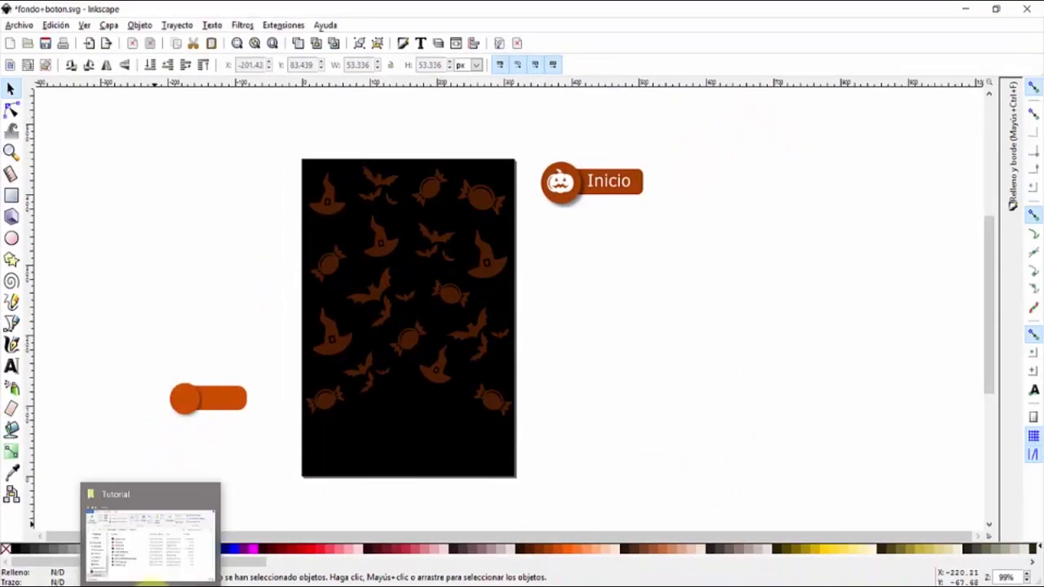
Step: Bring the pumpkin icon from the Tutorial folder and place it on the orange circle
{"action": "left_click", "coordinate": [151, 534]}
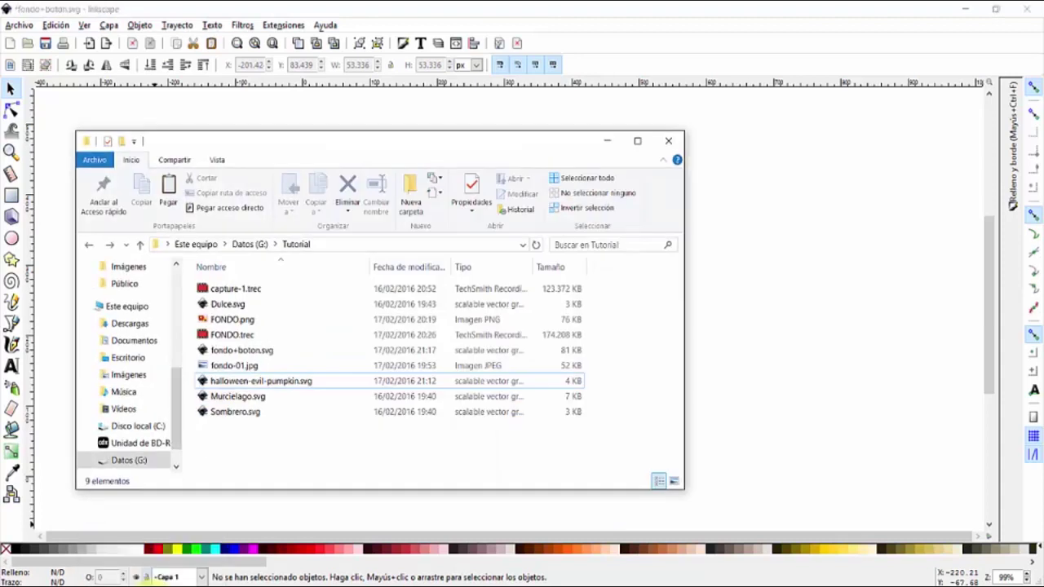
{"action": "mouse_move", "coordinate": [236, 381]}
{"action": "left_mouse_down"}
{"action": "mouse_move", "coordinate": [553, 377]}
{"action": "mouse_move", "coordinate": [742, 361]}
{"action": "left_mouse_up"}
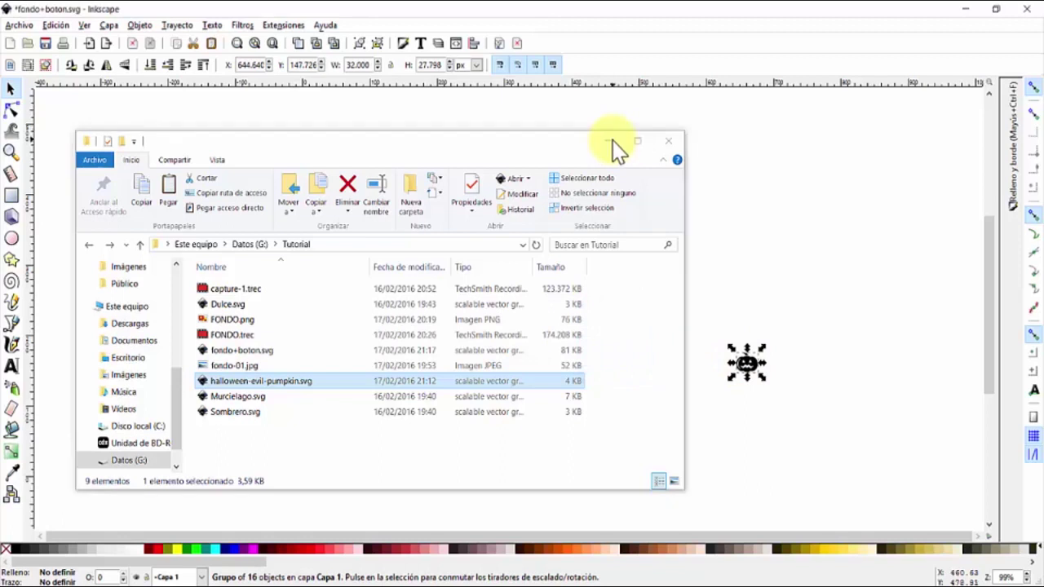
{"action": "left_click", "coordinate": [607, 141]}
{"action": "mouse_move", "coordinate": [745, 364]}
{"action": "left_mouse_down"}
{"action": "mouse_move", "coordinate": [617, 403]}
{"action": "mouse_move", "coordinate": [250, 413]}
{"action": "mouse_move", "coordinate": [163, 403]}
{"action": "mouse_move", "coordinate": [175, 400]}
{"action": "left_mouse_up"}
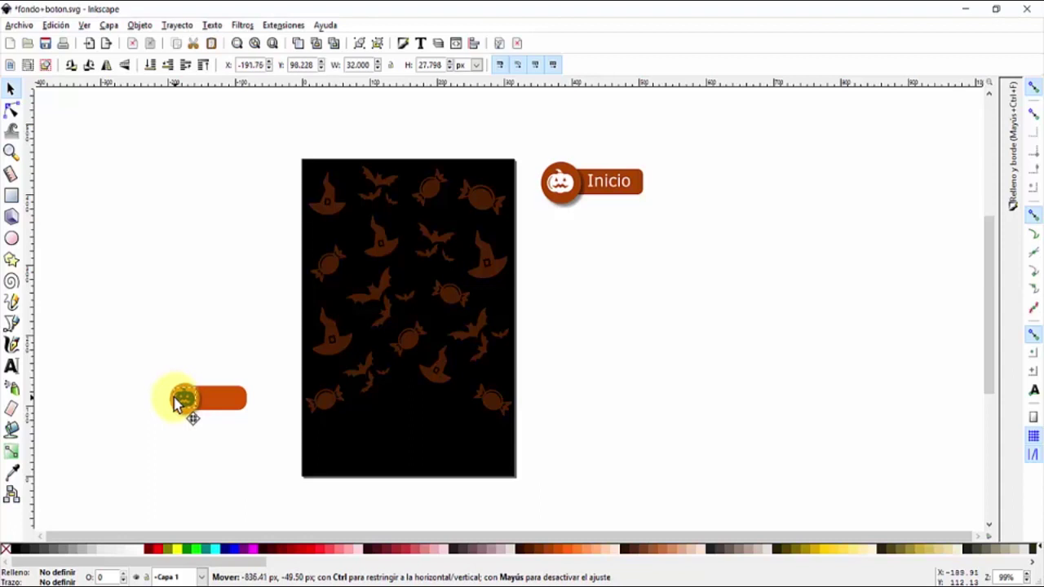
{"action": "left_click_drag", "start_coordinate": [175, 400], "coordinate": [177, 401]}
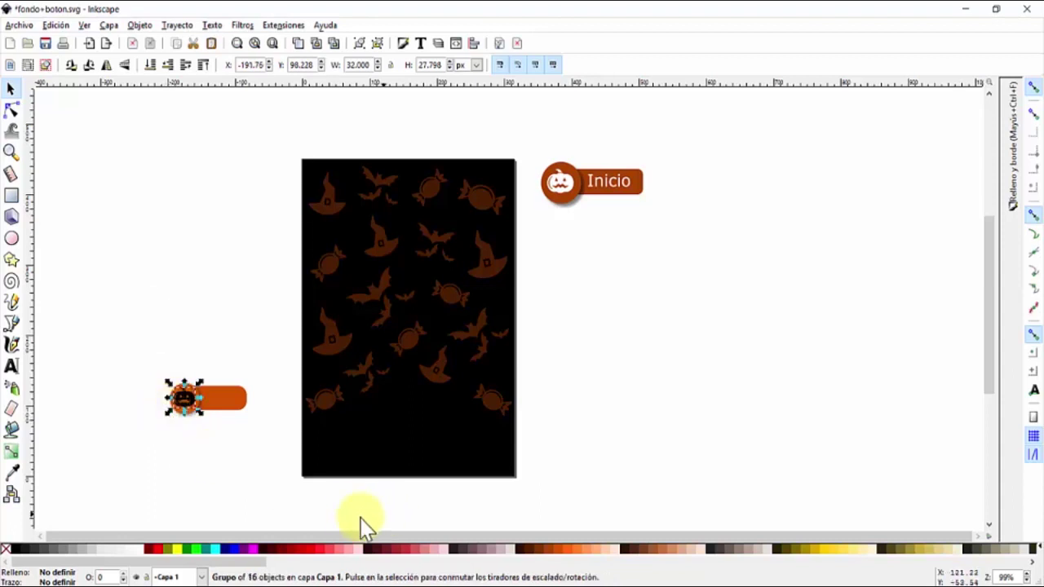
Step: Make the 16-object pumpkin icon white and deselect it
{"action": "left_click", "coordinate": [135, 551]}
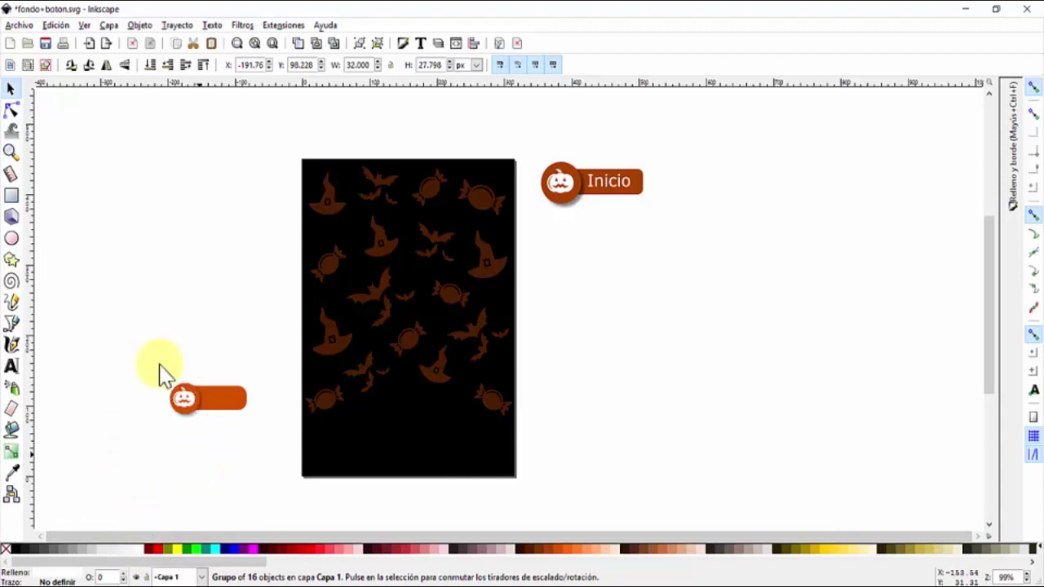
{"action": "left_click", "coordinate": [203, 463]}
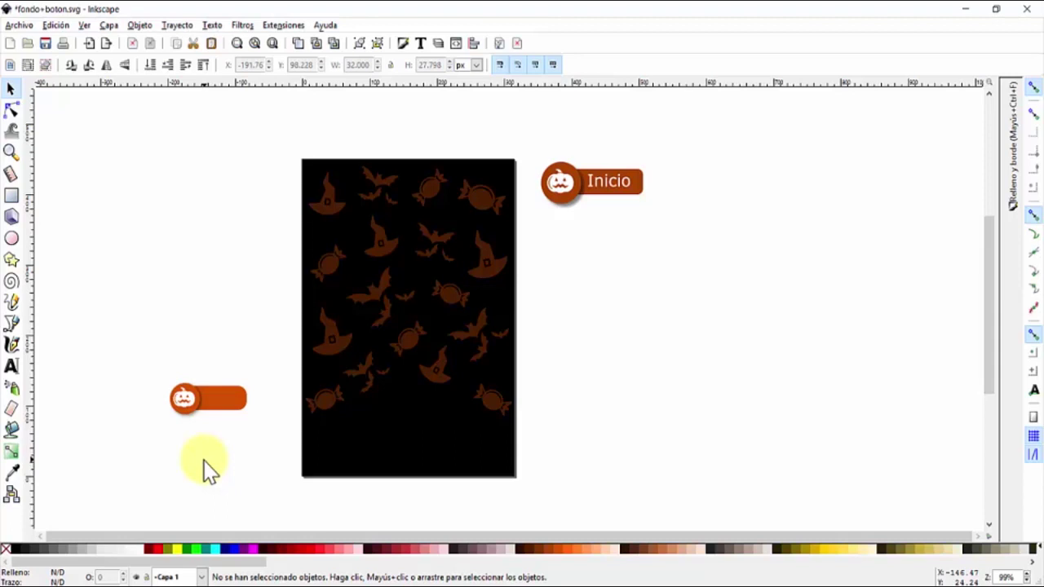
{"action": "key", "text": "t"}
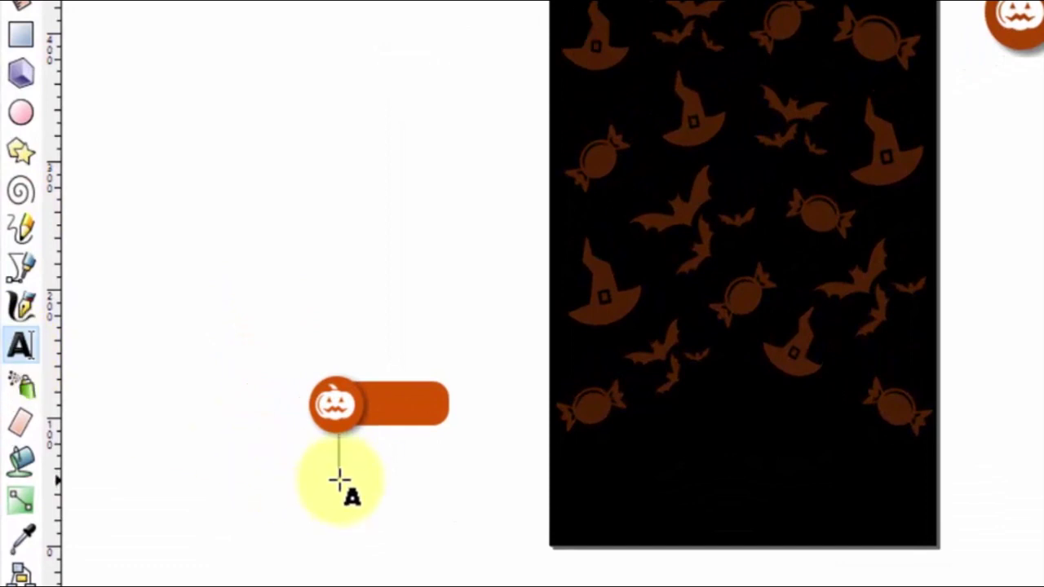
Step: Add an 'Inicio' label, shrink it, and position it inside the blank button's orange bar
{"action": "left_click", "coordinate": [339, 480]}
{"action": "type", "text": "icio"}
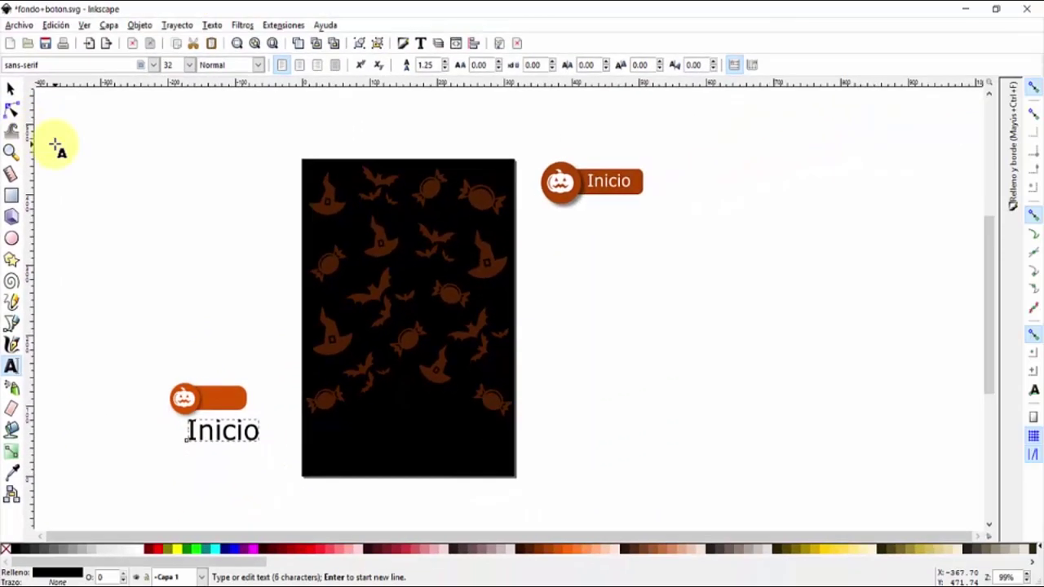
{"action": "key", "text": "F1"}
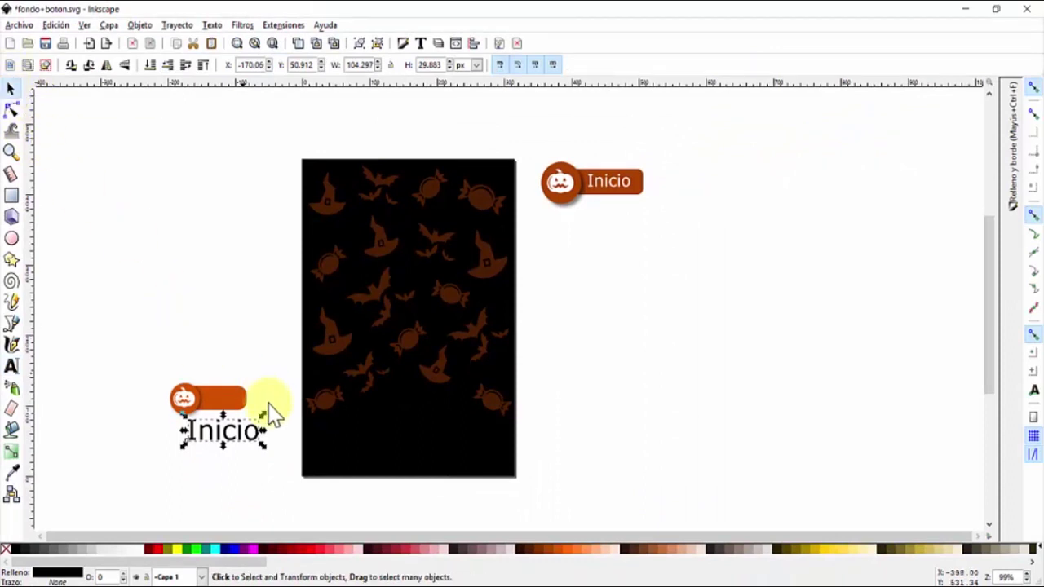
{"action": "left_click_drag", "start_coordinate": [258, 436], "coordinate": [261, 445]}
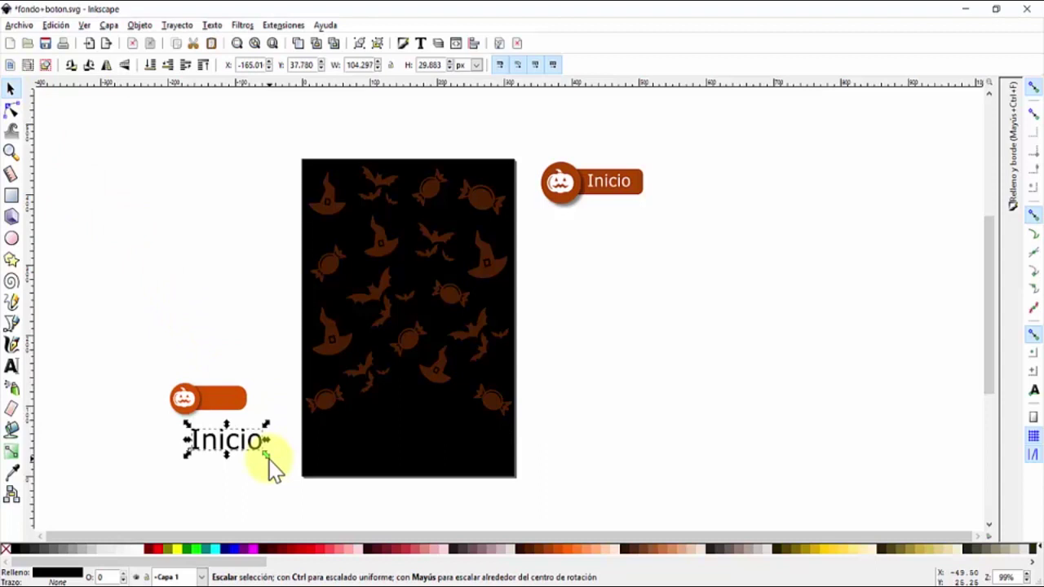
{"action": "left_click_drag", "start_coordinate": [266, 451], "coordinate": [252, 449]}
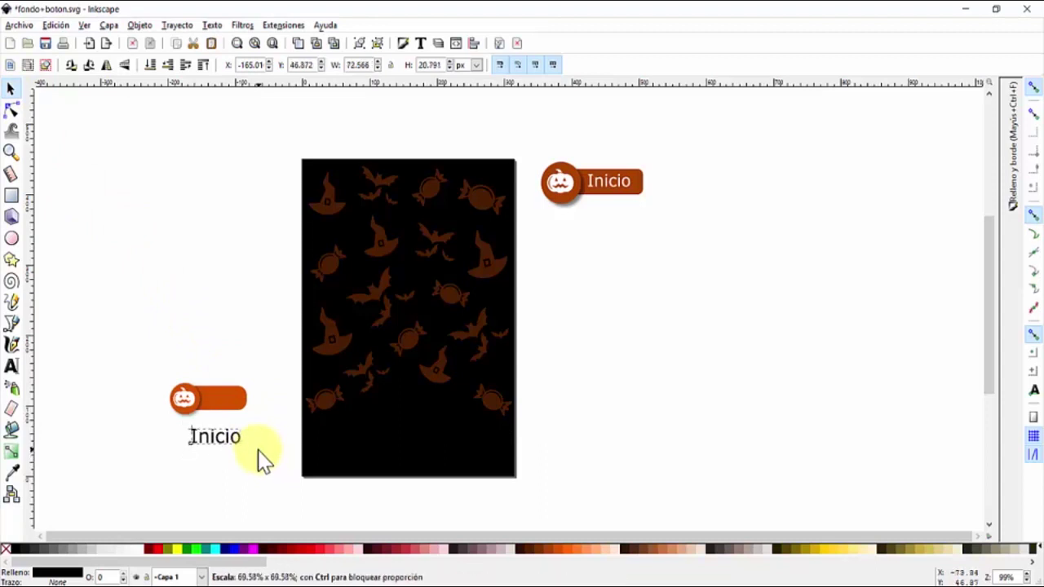
{"action": "mouse_move", "coordinate": [252, 450]}
{"action": "left_mouse_down"}
{"action": "mouse_move", "coordinate": [227, 415]}
{"action": "mouse_move", "coordinate": [247, 409]}
{"action": "left_mouse_up"}
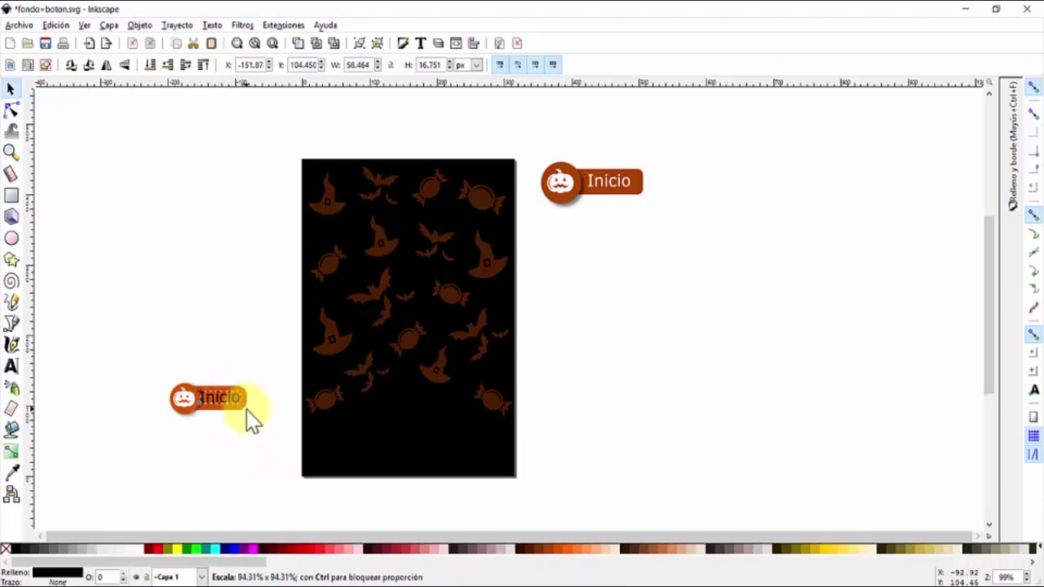
{"action": "left_click", "coordinate": [234, 457]}
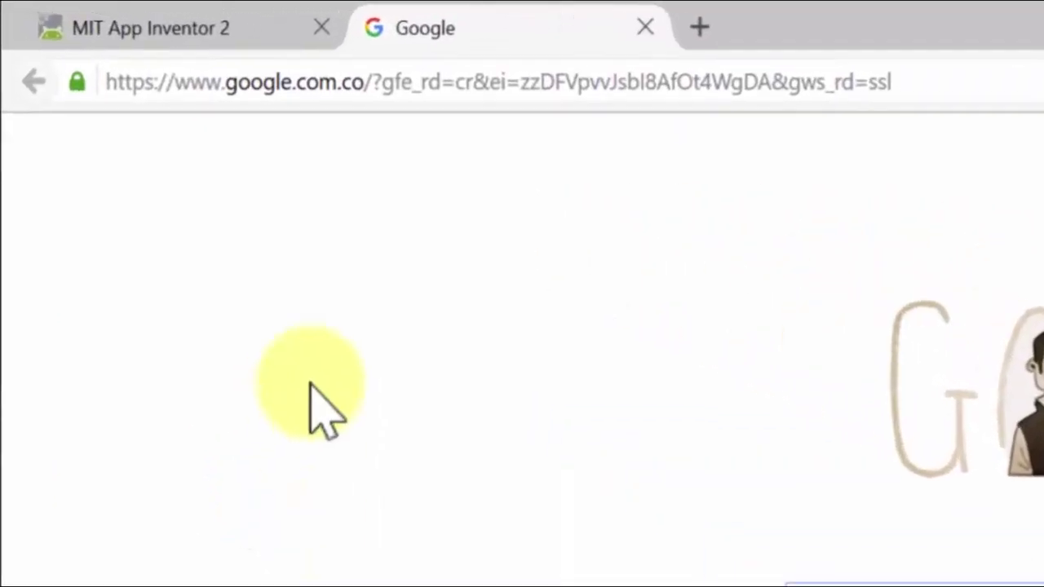
Step: Load the dafont.com website in the browser
{"action": "left_click", "coordinate": [299, 90]}
{"action": "type", "text": "dafont"}
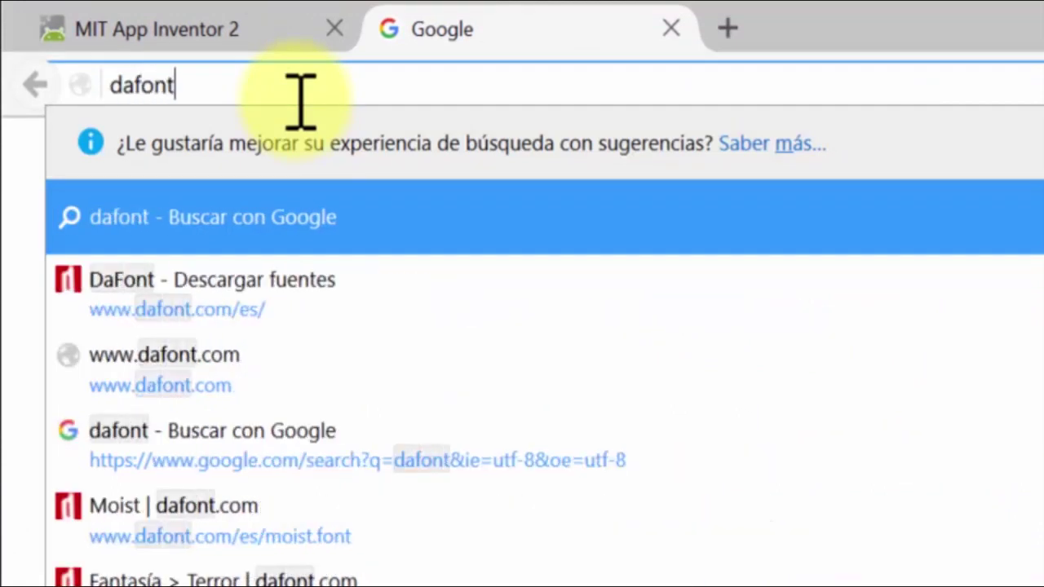
{"action": "type", "text": ".com"}
{"action": "key", "text": "Return"}
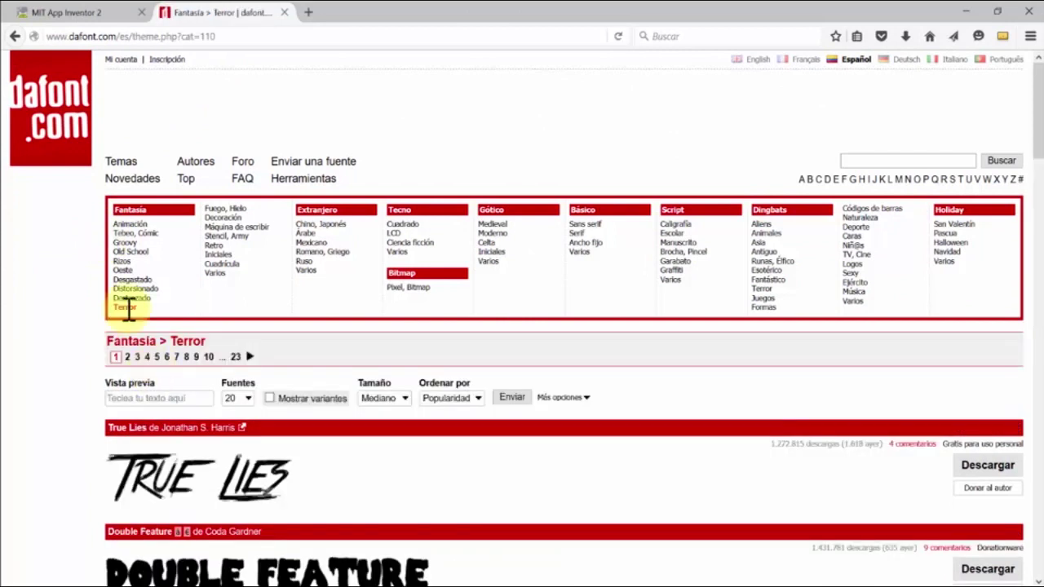
Step: Find the Bloody font in Fantasía > Terror and start downloading bloody.zip
{"action": "scroll", "coordinate": [197, 347], "scroll_direction": "down", "scroll_amount": 3}
{"action": "scroll", "coordinate": [197, 347], "scroll_direction": "down", "scroll_amount": 3}
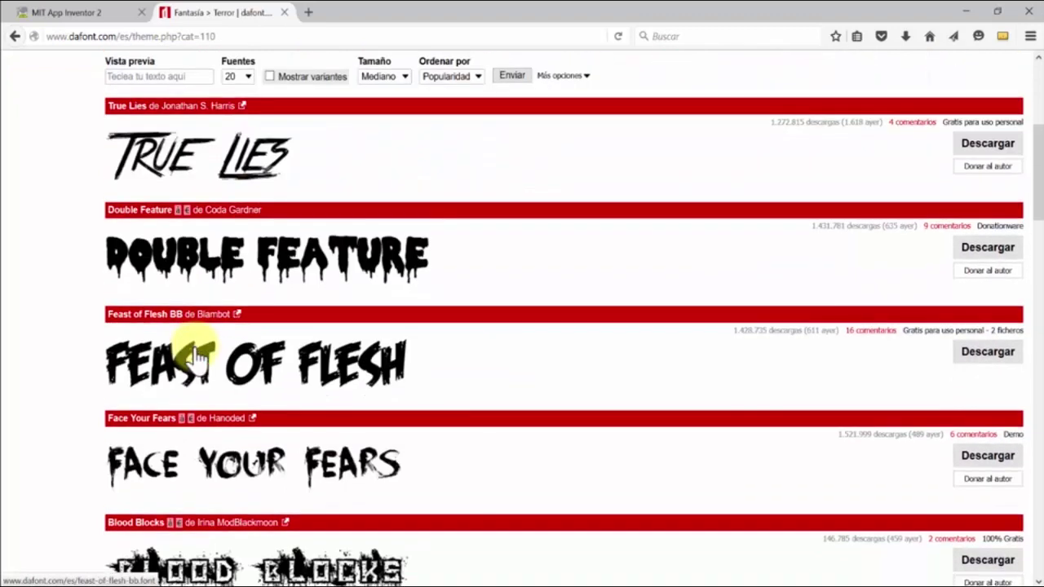
{"action": "scroll", "coordinate": [192, 350], "scroll_direction": "down", "scroll_amount": 3}
{"action": "scroll", "coordinate": [197, 357], "scroll_direction": "down", "scroll_amount": 3}
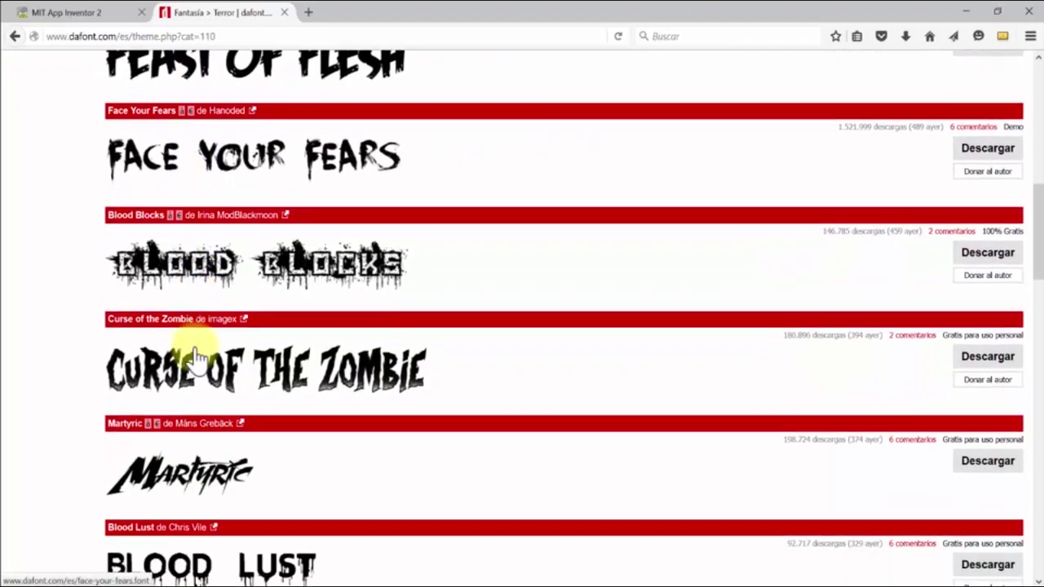
{"action": "scroll", "coordinate": [196, 356], "scroll_direction": "down", "scroll_amount": 1}
{"action": "scroll", "coordinate": [197, 357], "scroll_direction": "down", "scroll_amount": 3}
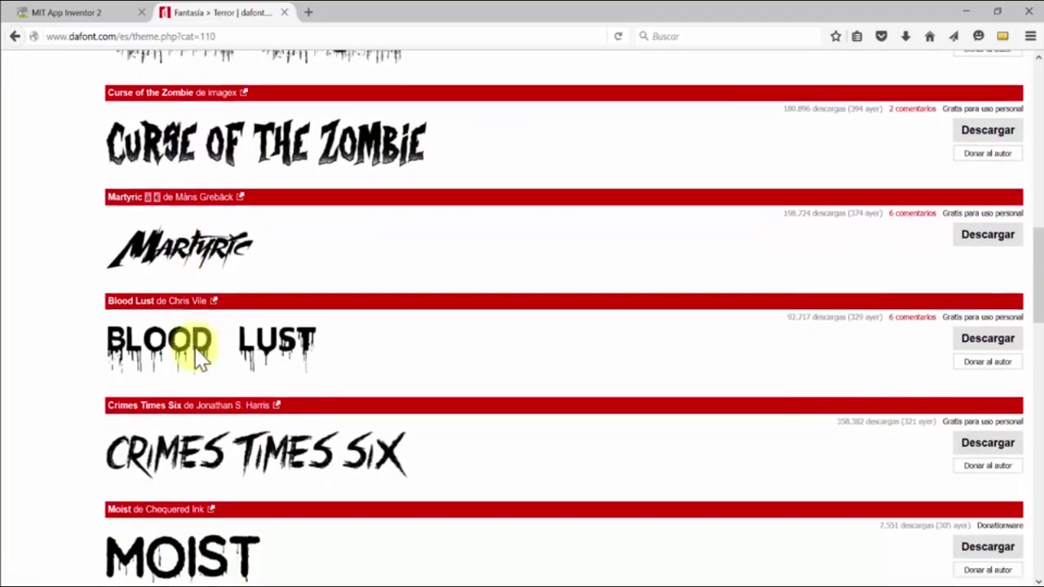
{"action": "scroll", "coordinate": [197, 356], "scroll_direction": "down", "scroll_amount": 3}
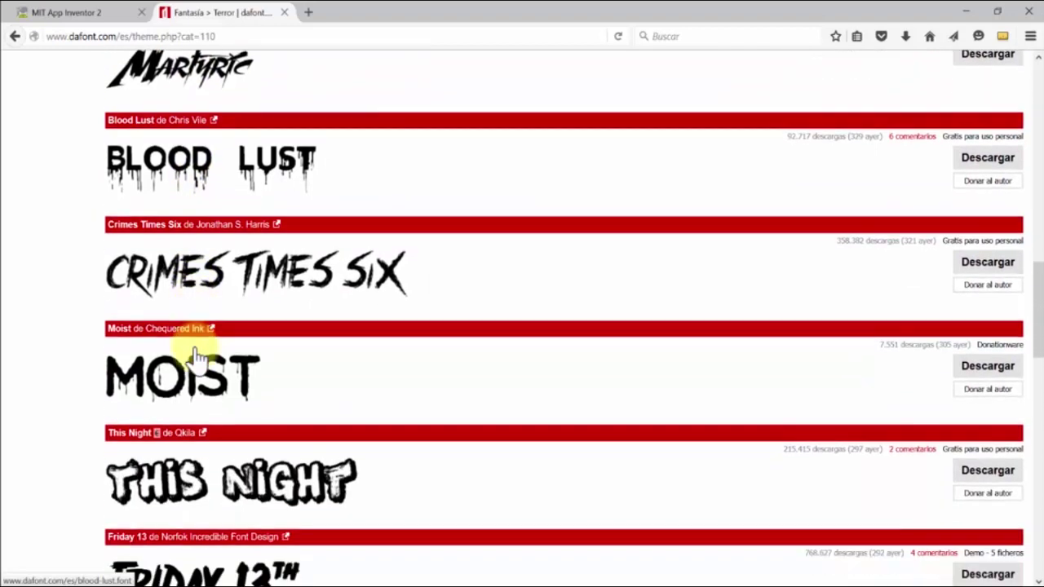
{"action": "scroll", "coordinate": [199, 357], "scroll_direction": "down", "scroll_amount": 3}
{"action": "scroll", "coordinate": [199, 354], "scroll_direction": "down", "scroll_amount": 2}
{"action": "scroll", "coordinate": [193, 351], "scroll_direction": "down", "scroll_amount": 1}
{"action": "scroll", "coordinate": [180, 383], "scroll_direction": "down", "scroll_amount": 5}
{"action": "left_click", "coordinate": [171, 399]}
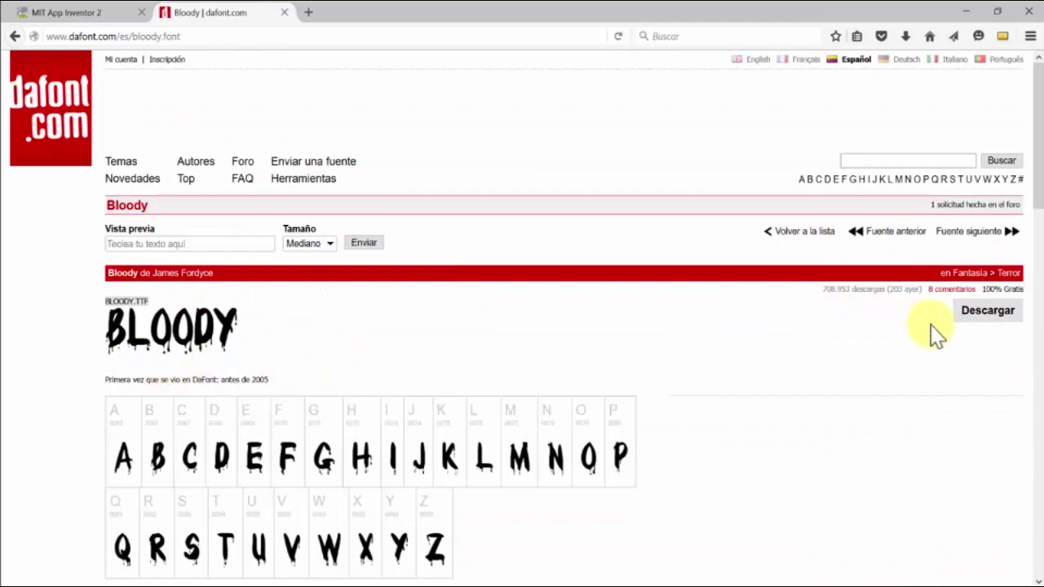
{"action": "left_click", "coordinate": [988, 314]}
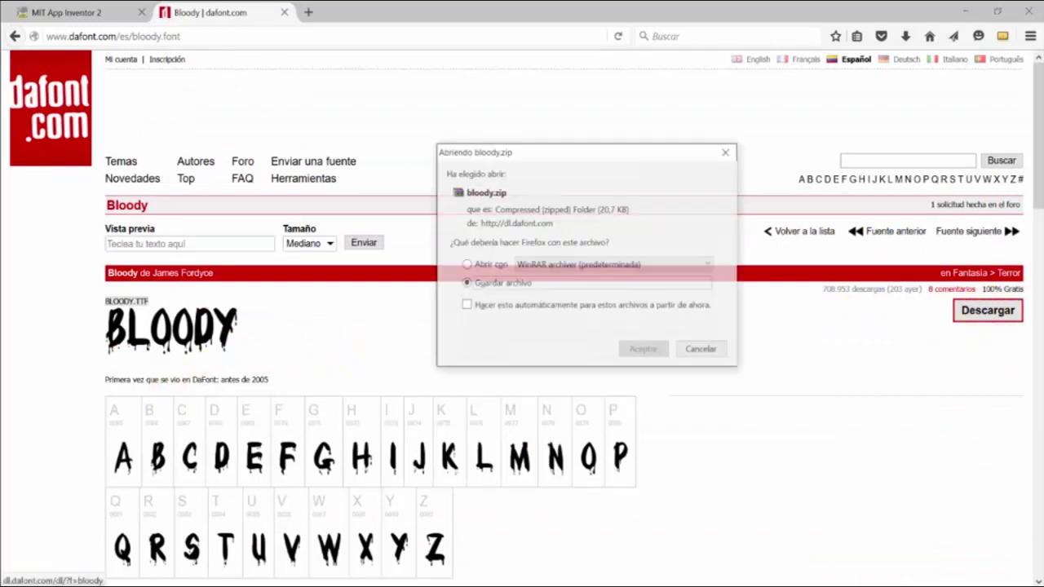
Step: Save bloody.zip, locate it by searching 'blo' in Descargas, and open it
{"action": "left_click", "coordinate": [636, 354]}
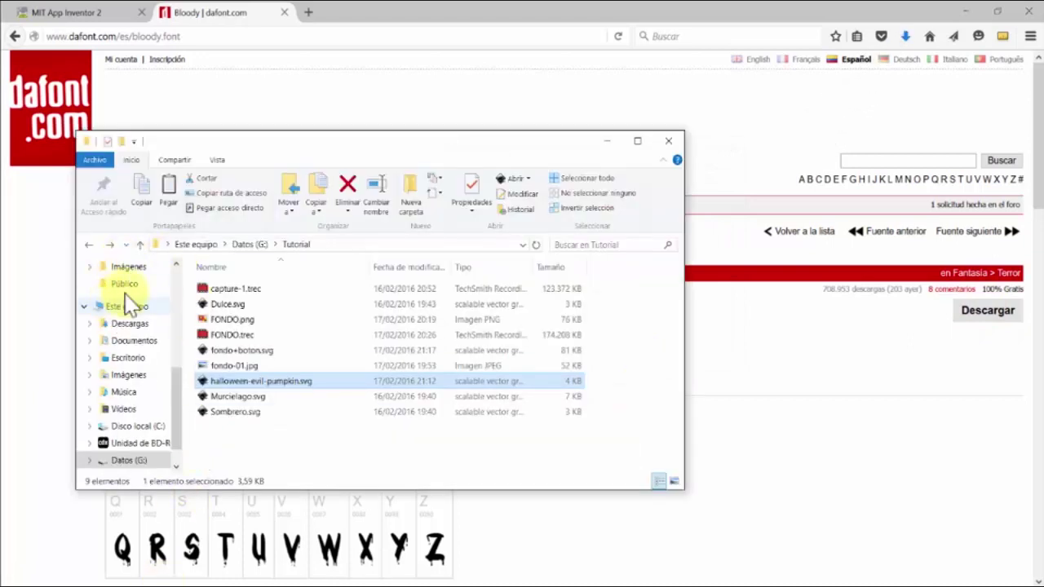
{"action": "left_click", "coordinate": [128, 326]}
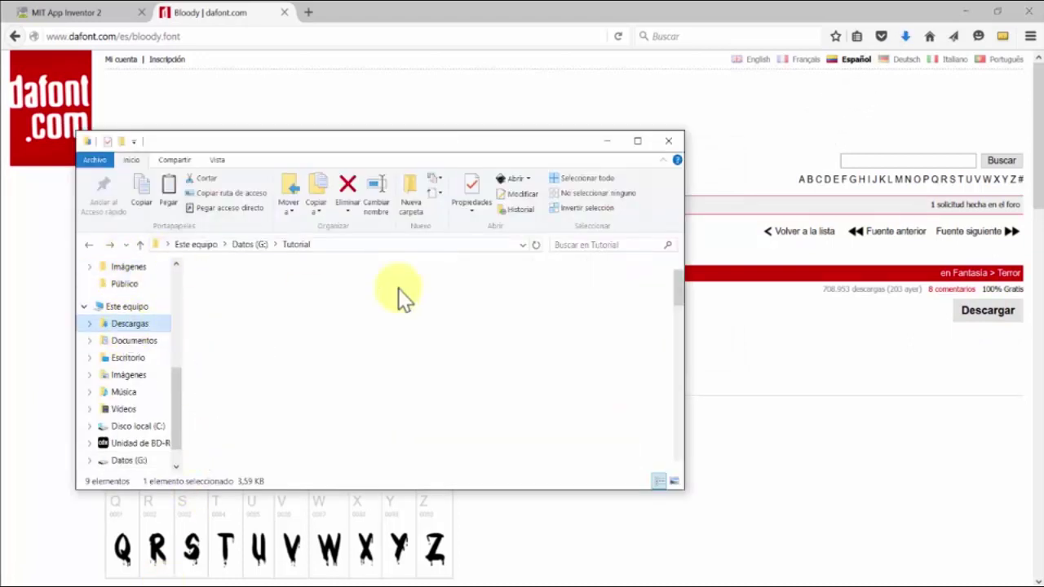
{"action": "left_click", "coordinate": [592, 246]}
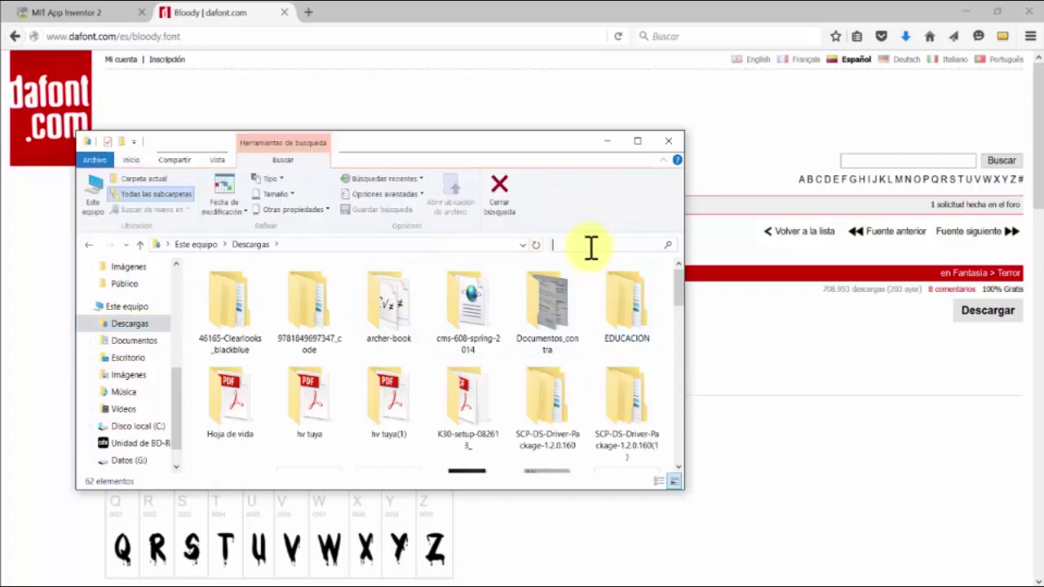
{"action": "type", "text": "blo"}
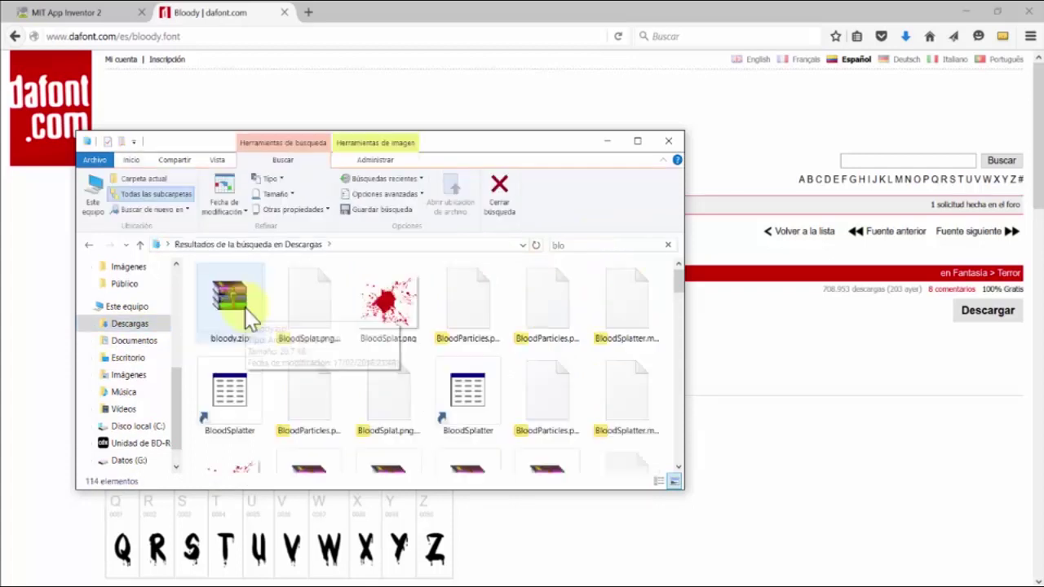
{"action": "double_click", "coordinate": [247, 312]}
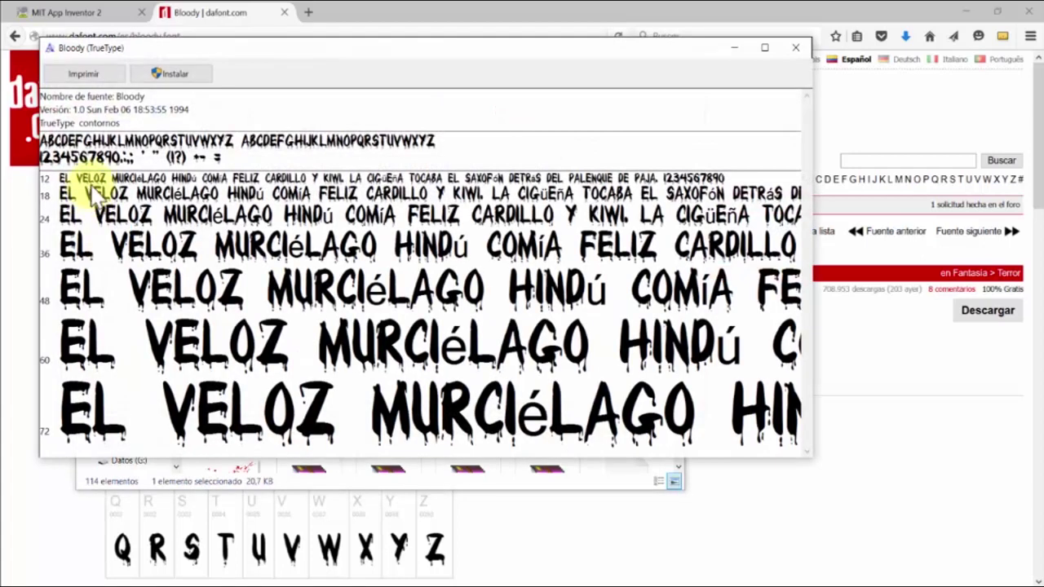
Step: Install the Bloody TrueType font and return to the Inkscape document
{"action": "left_click", "coordinate": [177, 73]}
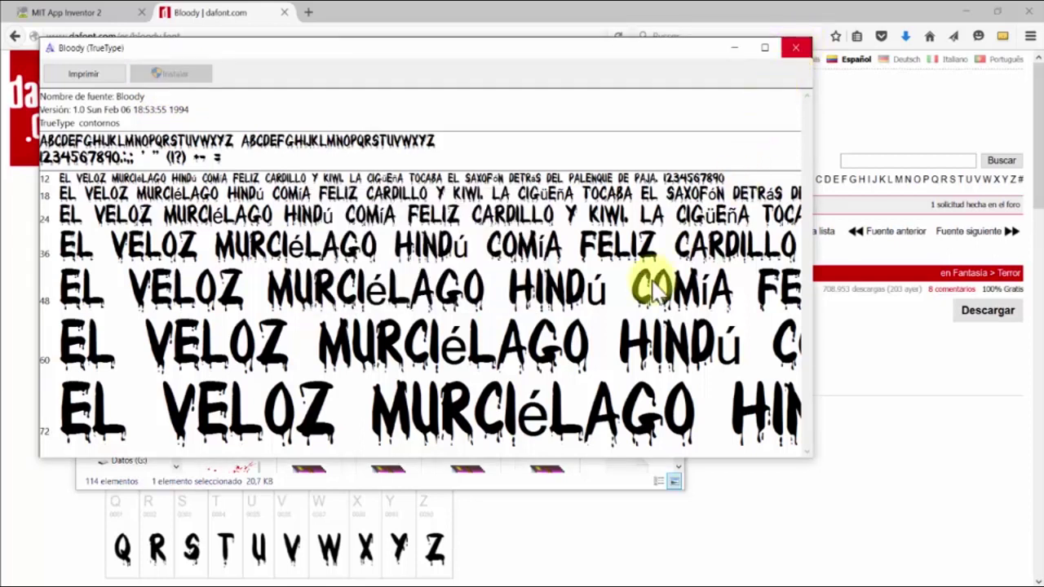
{"action": "mouse_move", "coordinate": [224, 581]}
{"action": "left_click", "coordinate": [245, 539]}
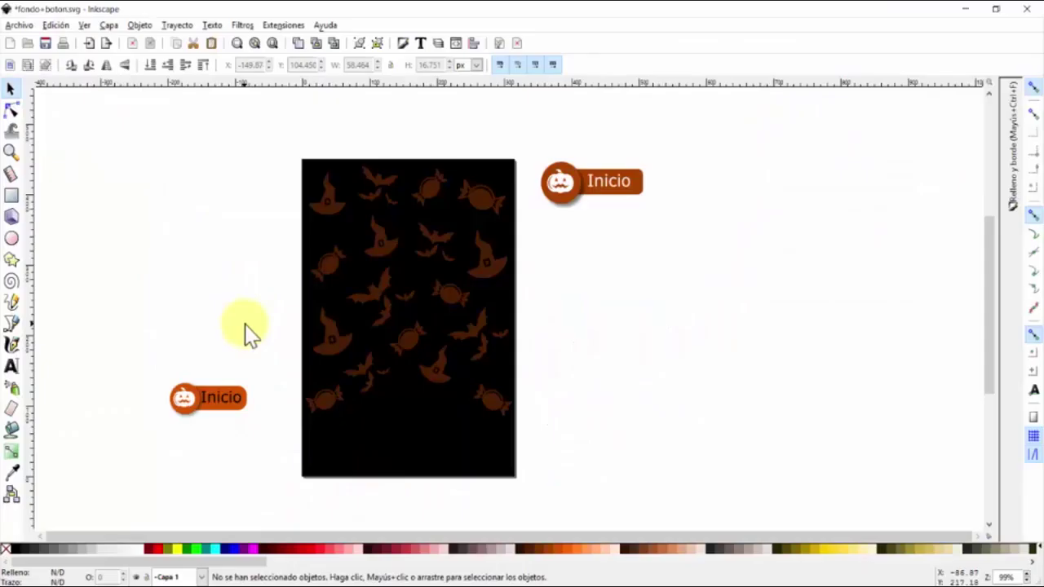
Step: Save fondo+boton.svg, restart Inkscape, and begin editing the lower button's Inicio text
{"action": "key", "text": "ctrl+s"}
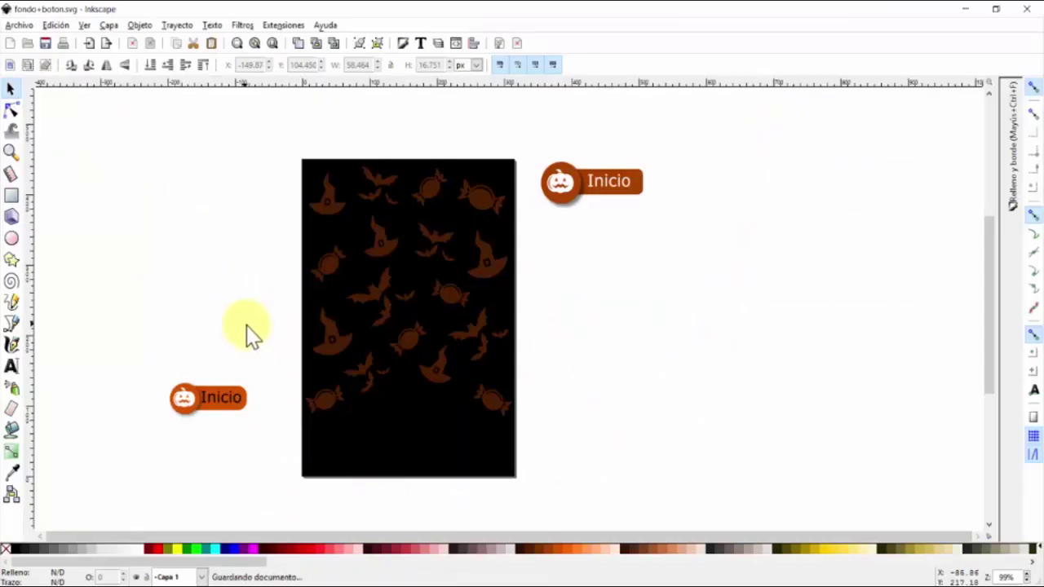
{"action": "left_click", "coordinate": [1026, 10]}
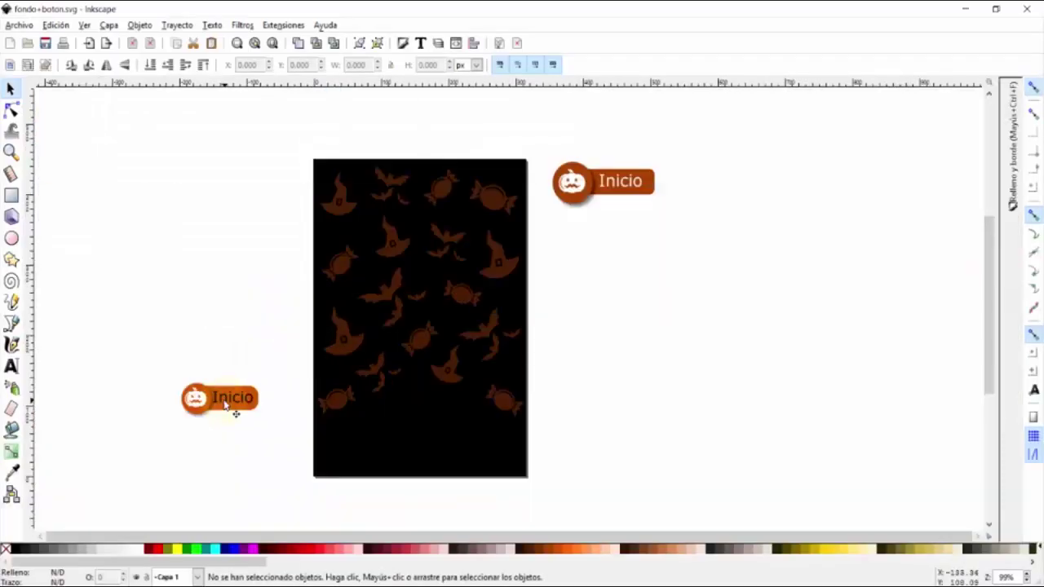
{"action": "left_click", "coordinate": [226, 405]}
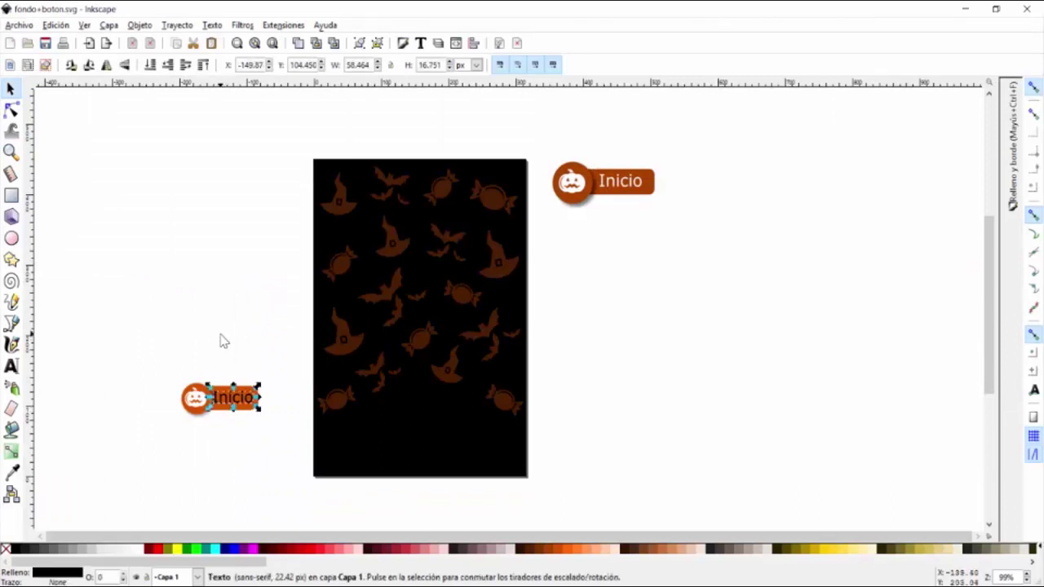
{"action": "key", "text": "t"}
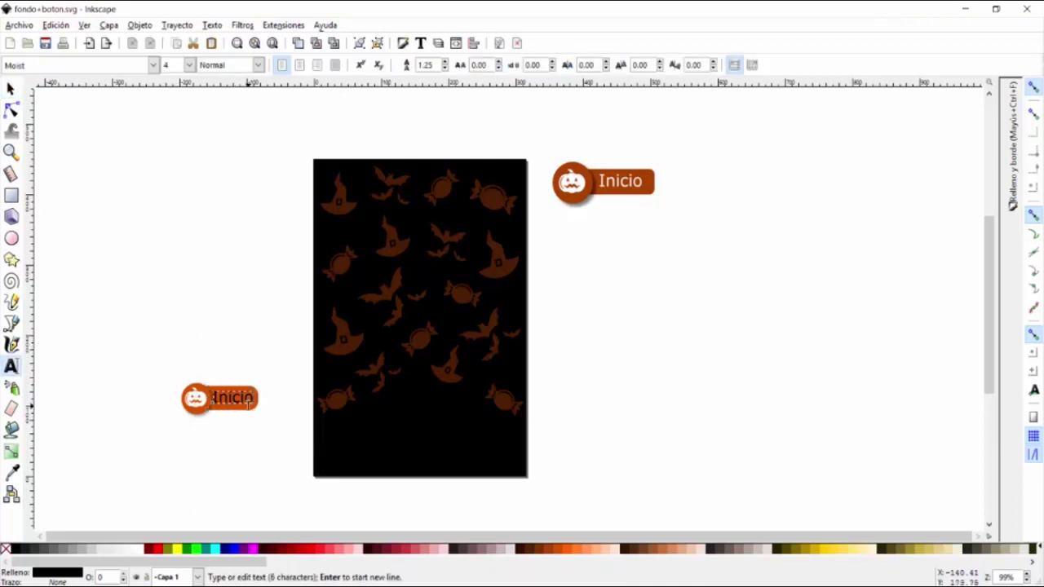
{"action": "left_click", "coordinate": [214, 397]}
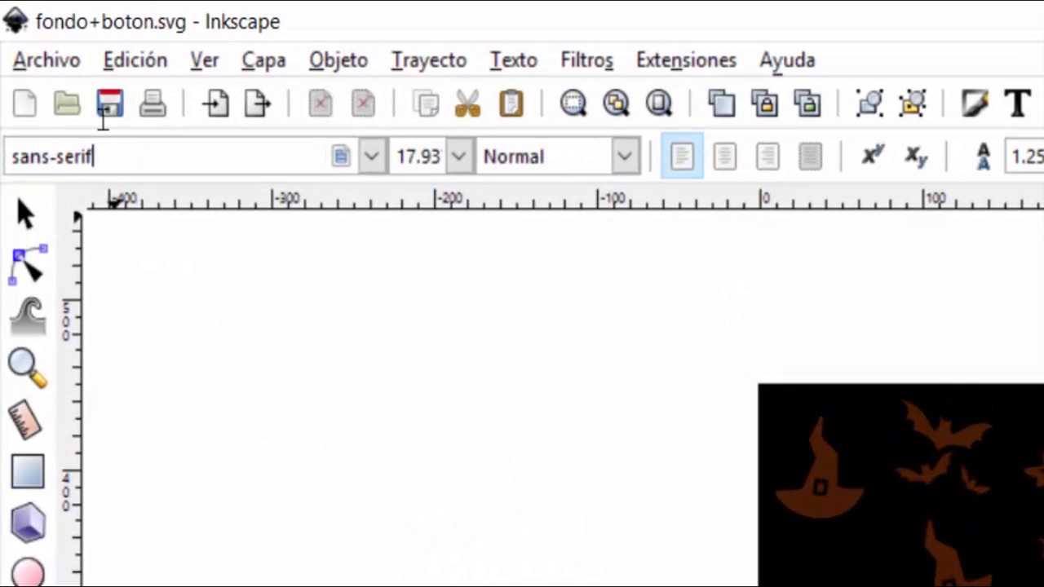
Step: Change the Inicio text's font family to Bloody
{"action": "left_click_drag", "start_coordinate": [89, 141], "coordinate": [2, 153]}
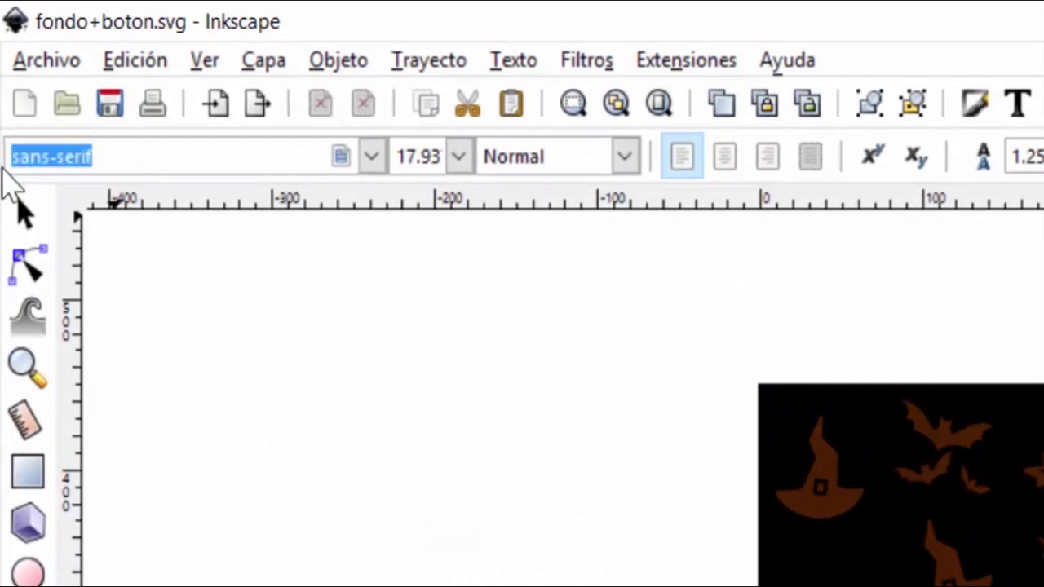
{"action": "type", "text": "bl"}
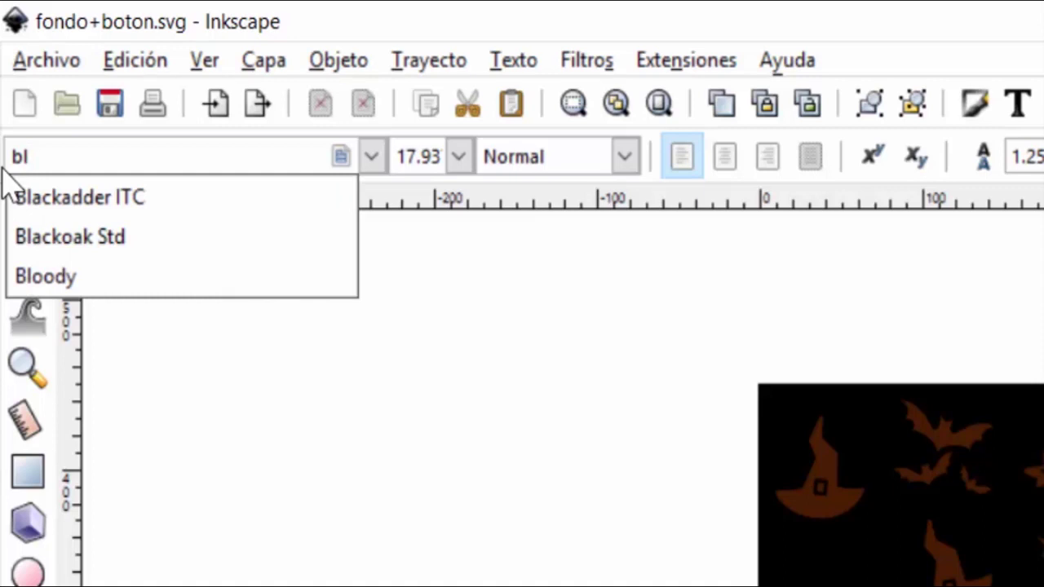
{"action": "key", "text": "Down"}
{"action": "key", "text": "Down"}
{"action": "key", "text": "Down"}
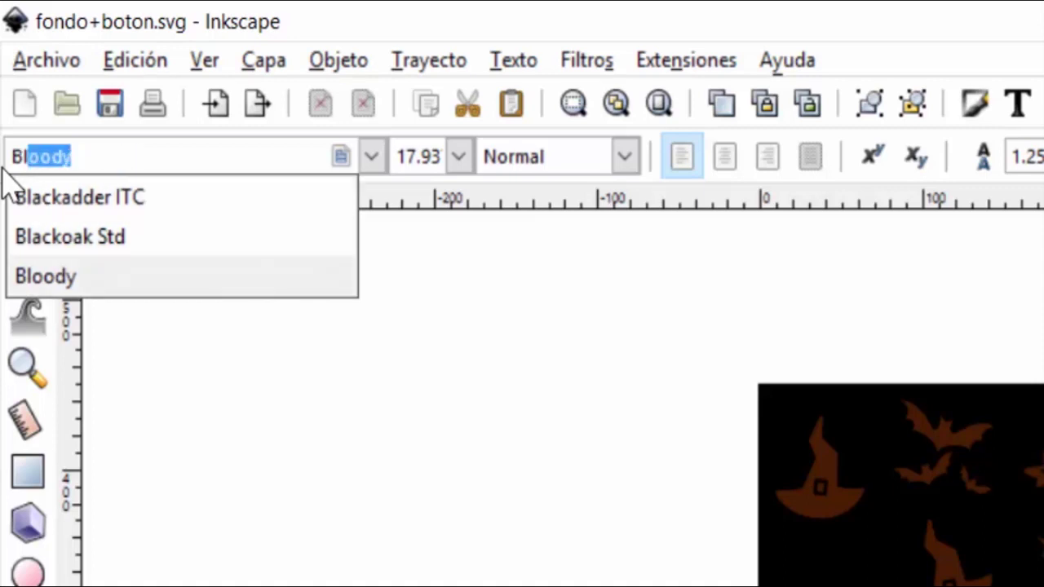
{"action": "key", "text": "Return"}
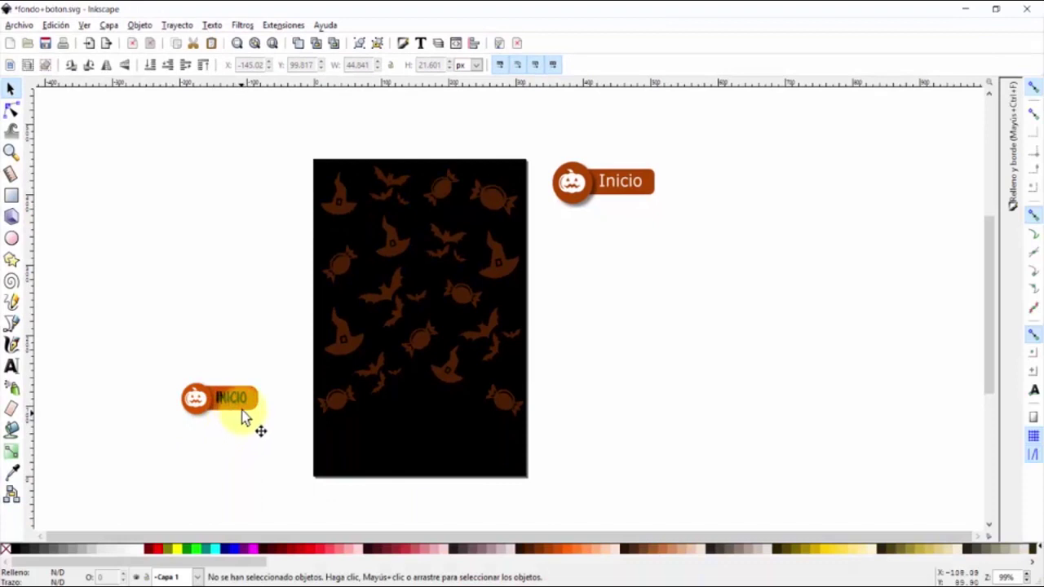
Step: Fill the INICIO text with white
{"action": "left_click", "coordinate": [233, 399]}
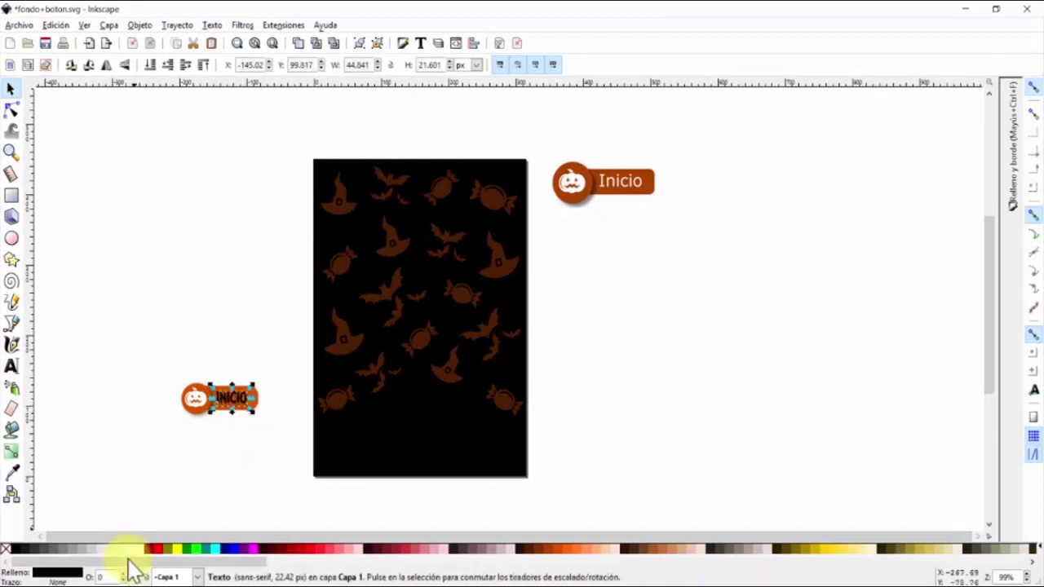
{"action": "left_click", "coordinate": [137, 549]}
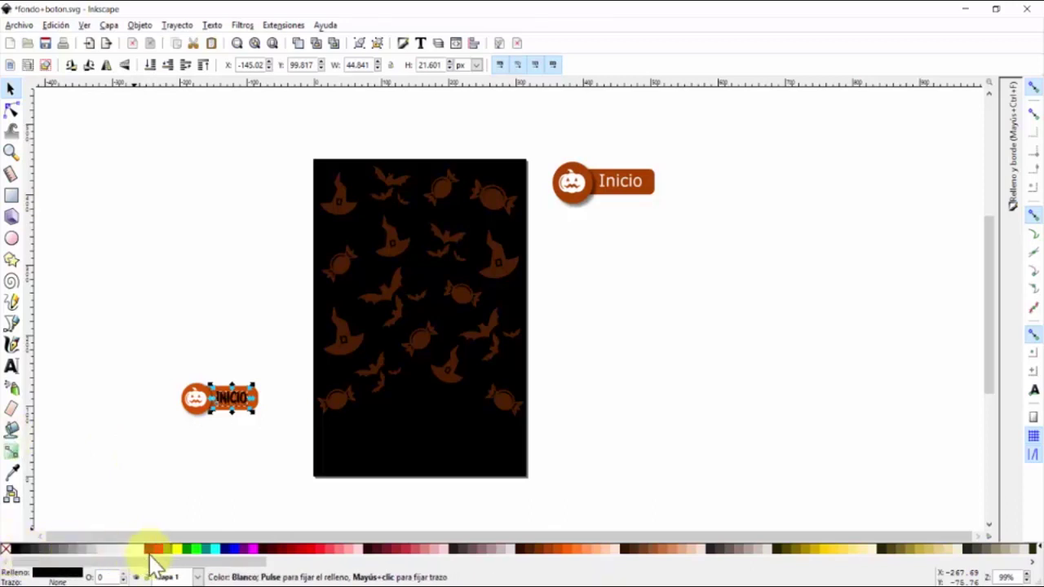
{"action": "left_click", "coordinate": [140, 351]}
Step: Group the button's four objects into one group
{"action": "left_click_drag", "start_coordinate": [135, 330], "coordinate": [272, 443]}
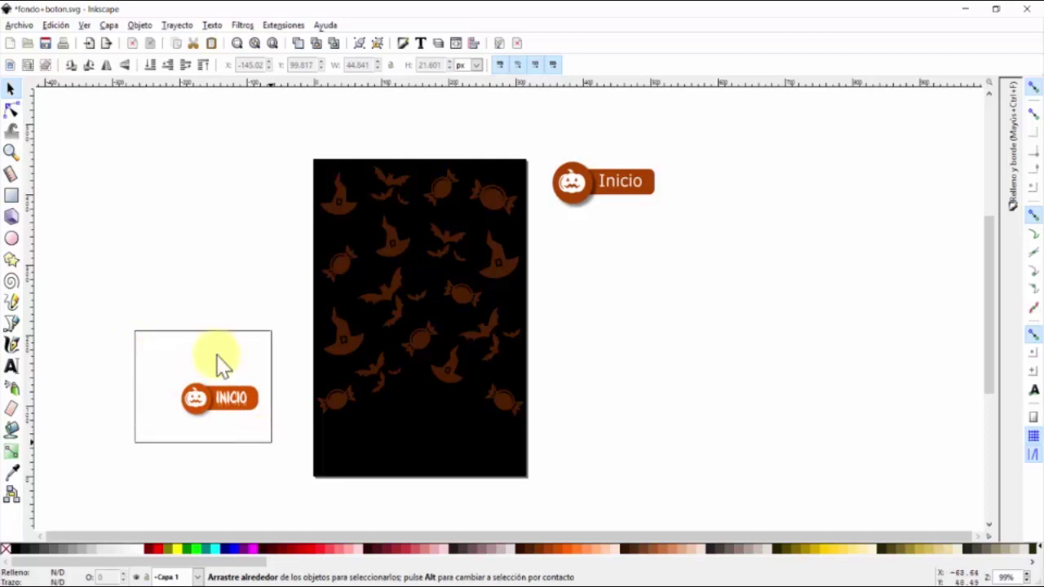
{"action": "left_click_drag", "start_coordinate": [271, 443], "coordinate": [272, 443]}
{"action": "key", "text": "ctrl+g"}
Step: Move the button group onto the lower part of the bat-and-hat background
{"action": "mouse_move", "coordinate": [228, 405]}
{"action": "left_mouse_down"}
{"action": "mouse_move", "coordinate": [323, 449]}
{"action": "mouse_move", "coordinate": [430, 438]}
{"action": "left_mouse_up"}
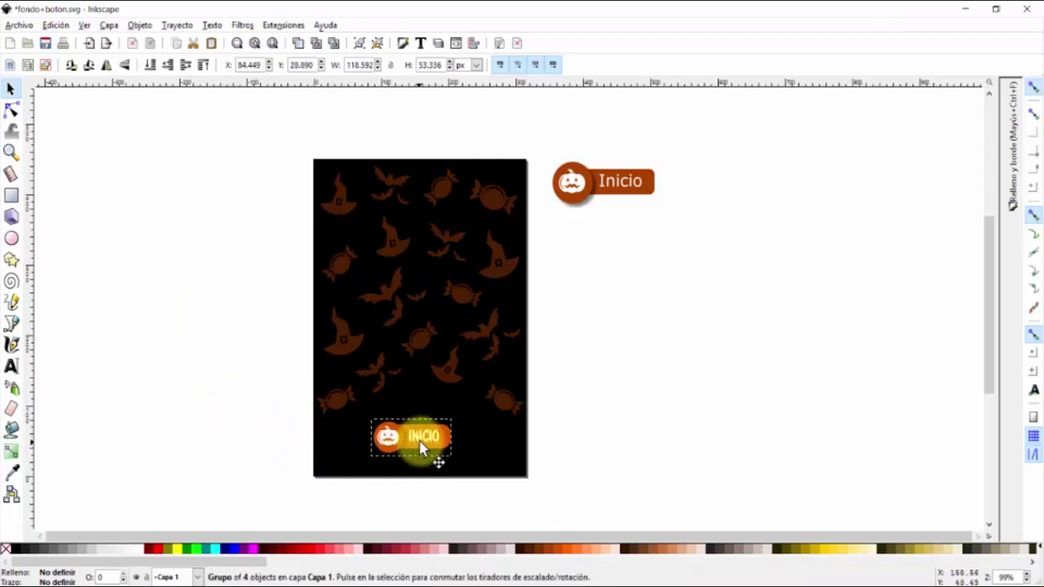
{"action": "left_click", "coordinate": [263, 425]}
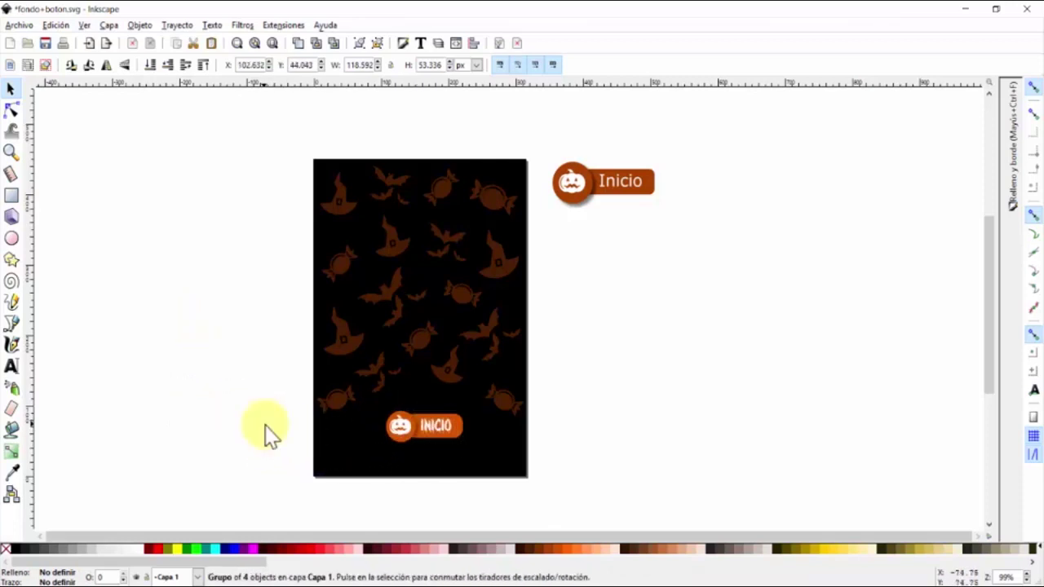
{"action": "left_click", "coordinate": [425, 432]}
{"action": "left_click_drag", "start_coordinate": [432, 437], "coordinate": [447, 447]}
{"action": "left_click", "coordinate": [448, 445]}
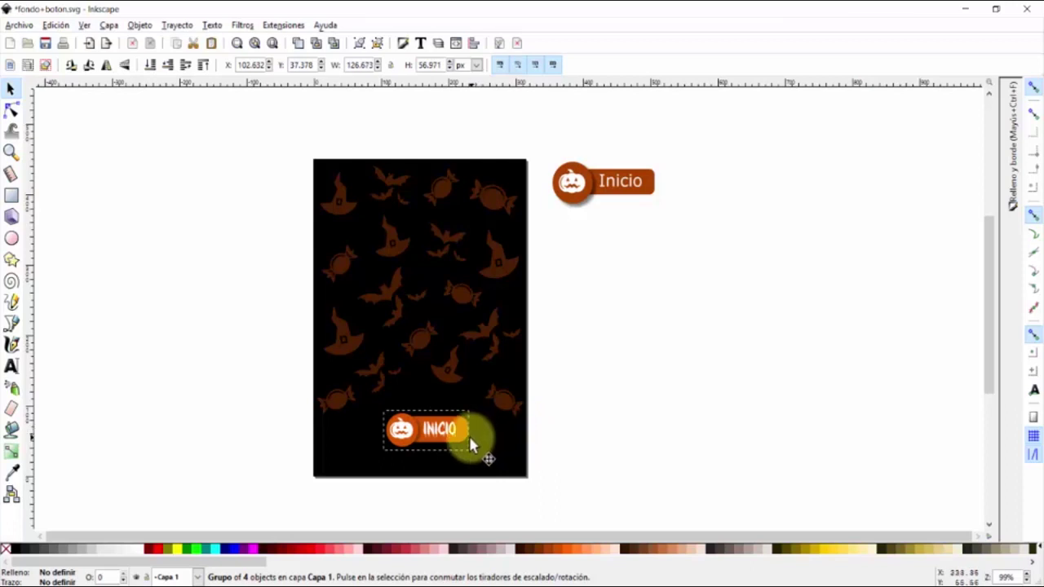
{"action": "left_click", "coordinate": [362, 349]}
Step: Set the PNG export area to the selected button group at 150 ppp, then choose its file name
{"action": "left_click", "coordinate": [25, 33]}
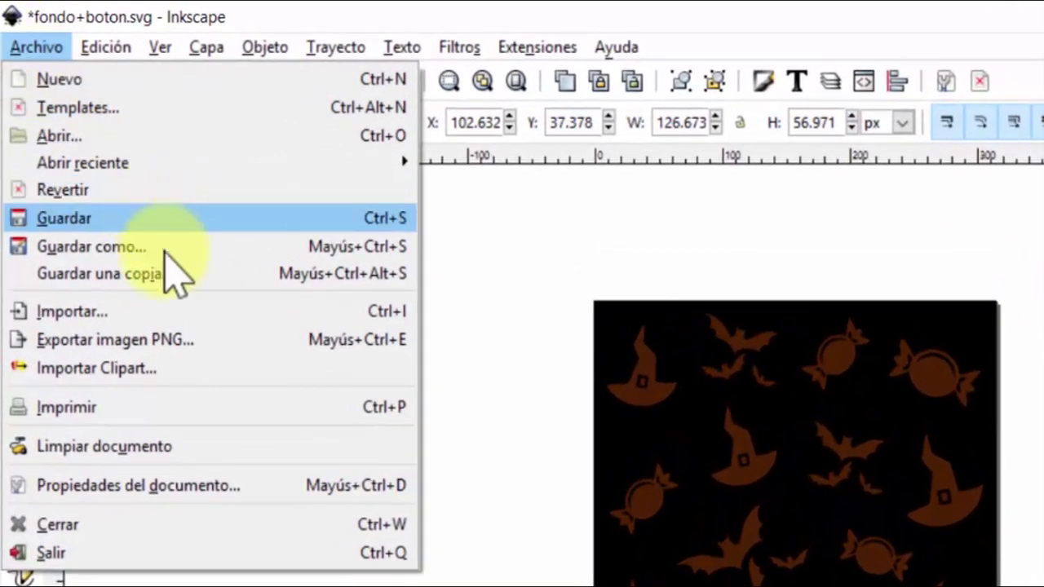
{"action": "left_click", "coordinate": [190, 339]}
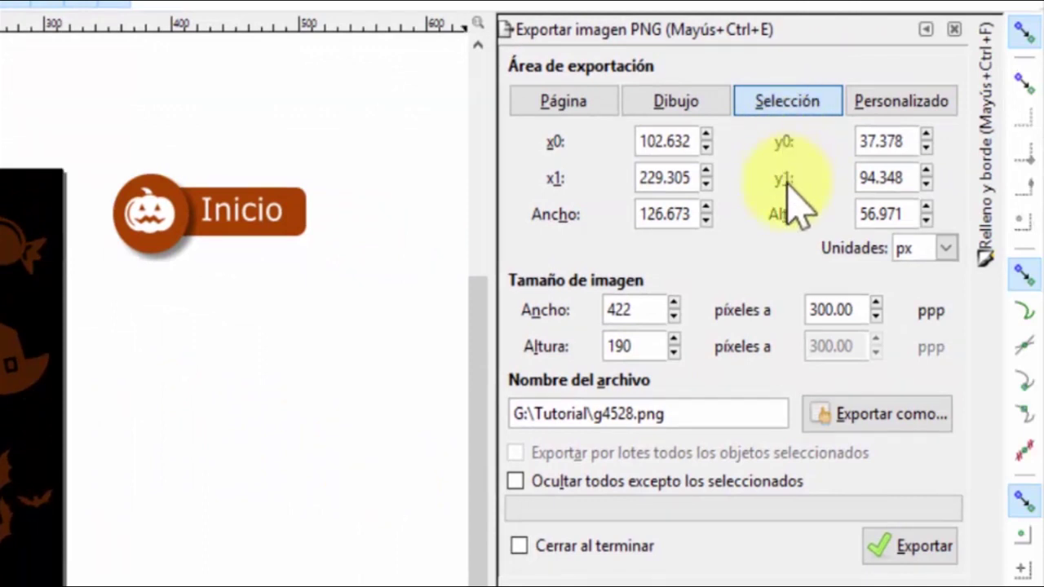
{"action": "left_click", "coordinate": [788, 105]}
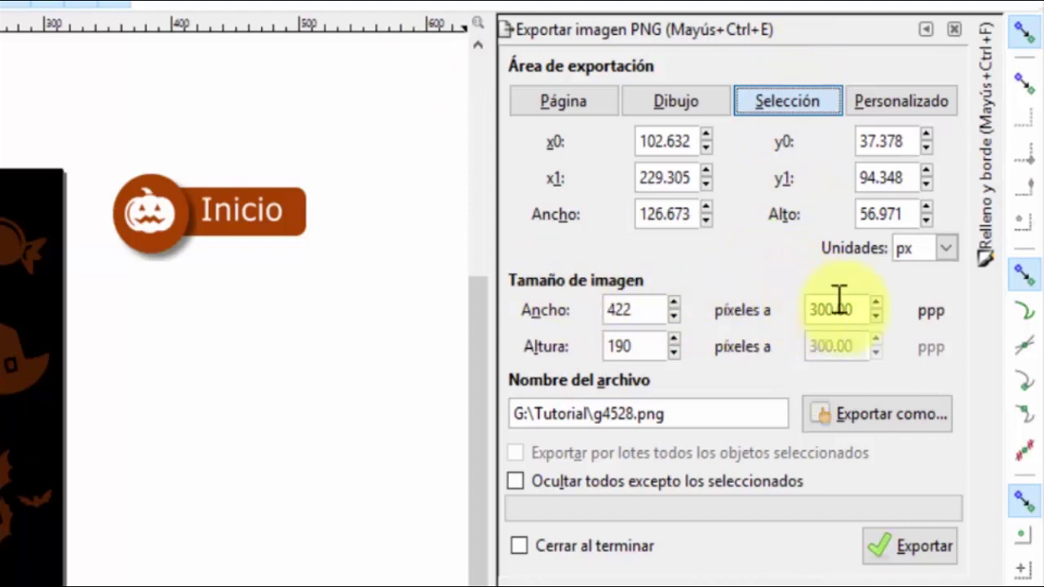
{"action": "left_click_drag", "start_coordinate": [850, 304], "coordinate": [788, 303]}
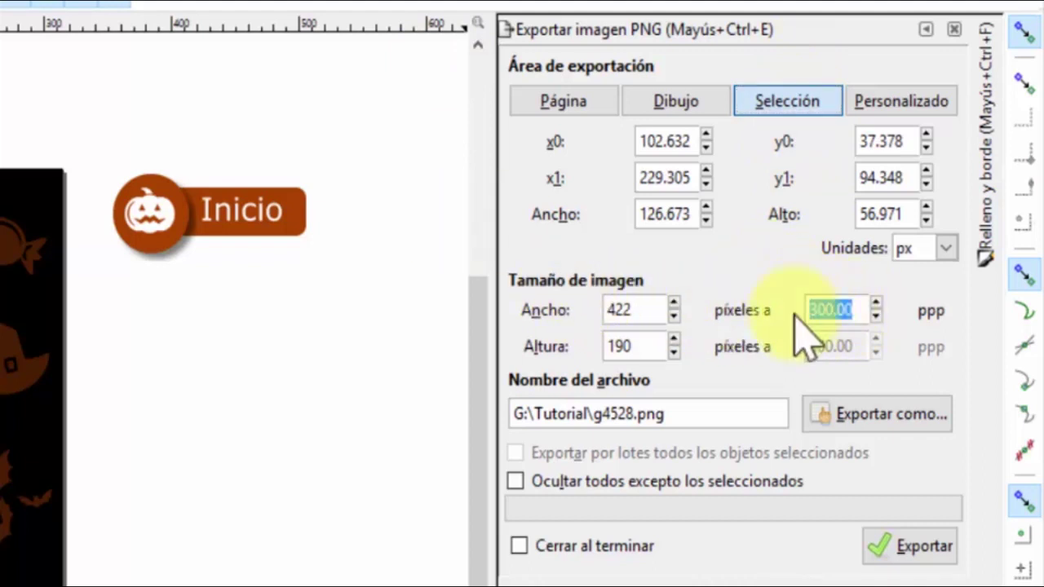
{"action": "type", "text": "150"}
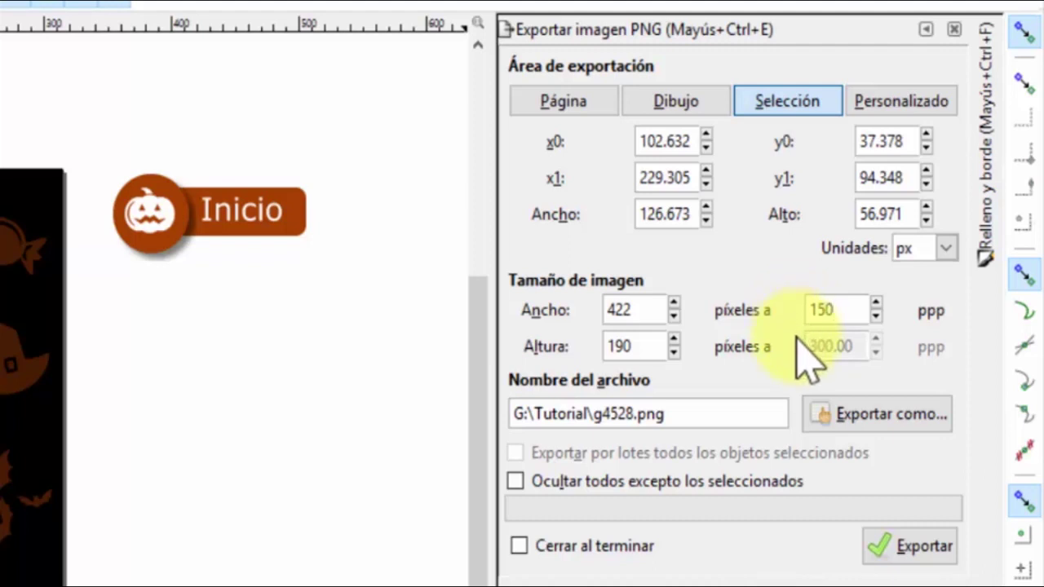
{"action": "left_click", "coordinate": [951, 289]}
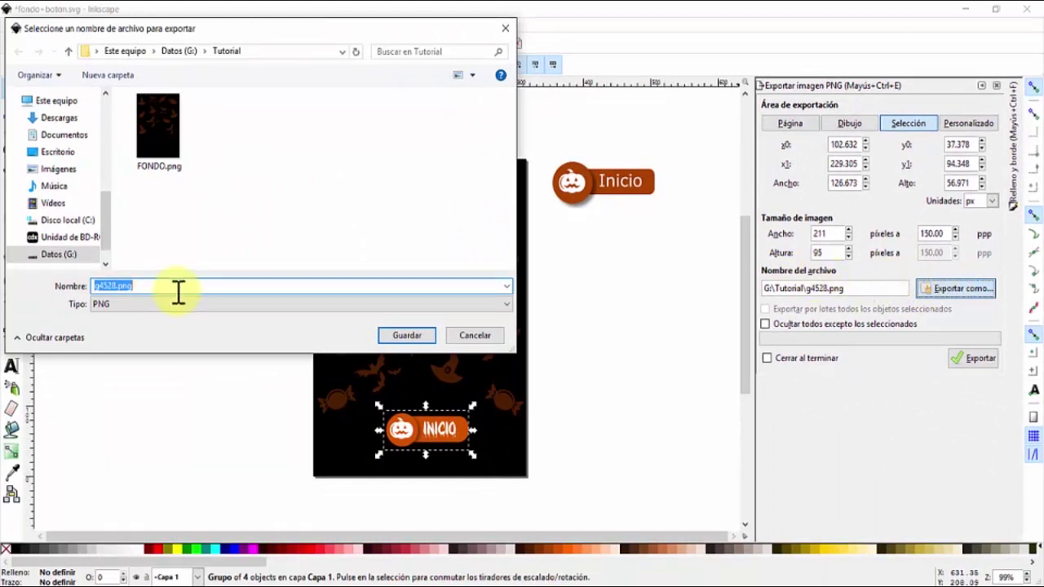
Step: Export the button alone as btn_inicio.png, hiding all unselected objects
{"action": "type", "text": "btn_inicio"}
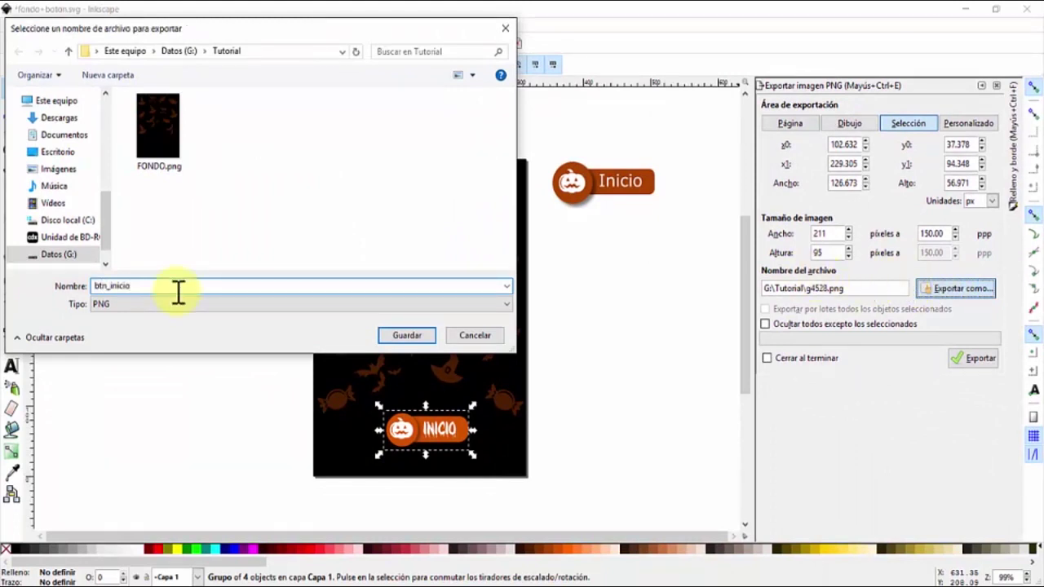
{"action": "key", "text": "Return"}
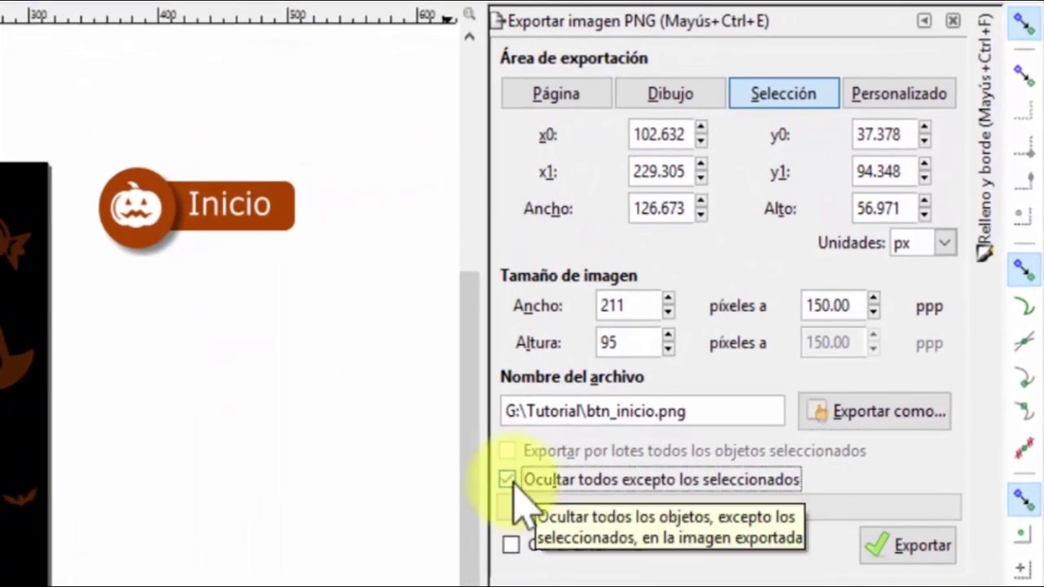
{"action": "left_click", "coordinate": [508, 480]}
{"action": "left_click", "coordinate": [914, 555]}
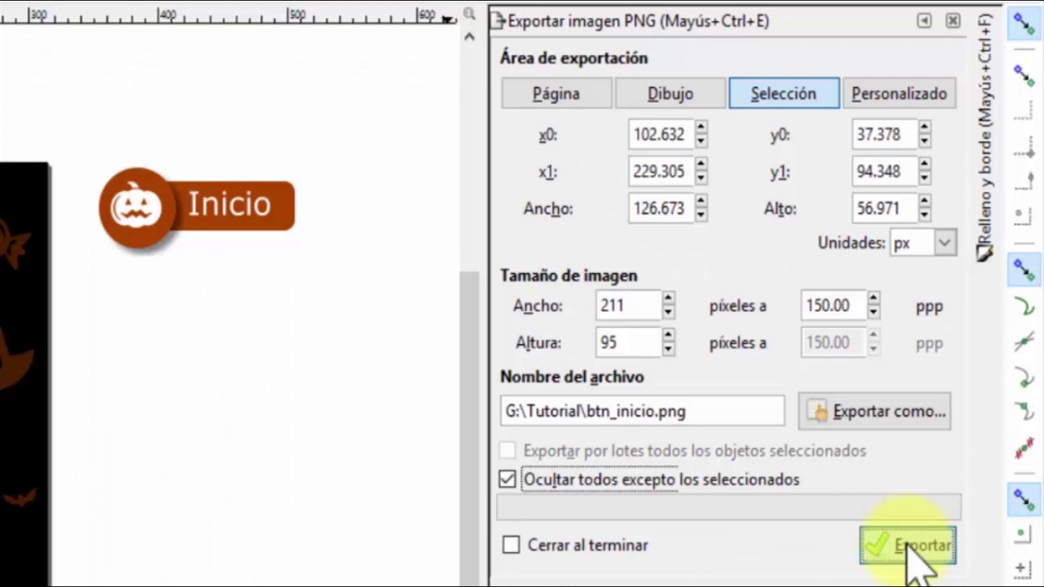